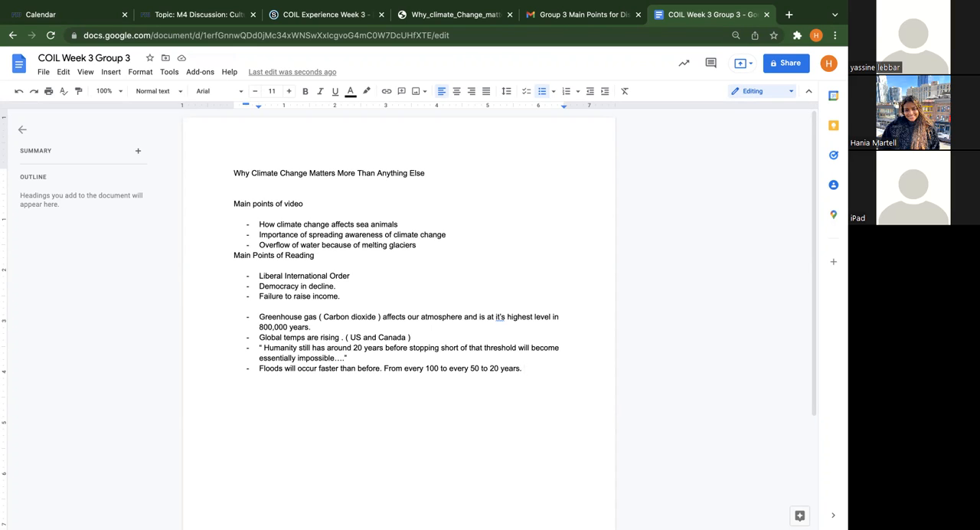
Add the sub-bullet "Example: rain in Hawaii - may be more often." under the bullet about floods
key("Return")
key("Tab")
type("Example: rain in Hawaii ")
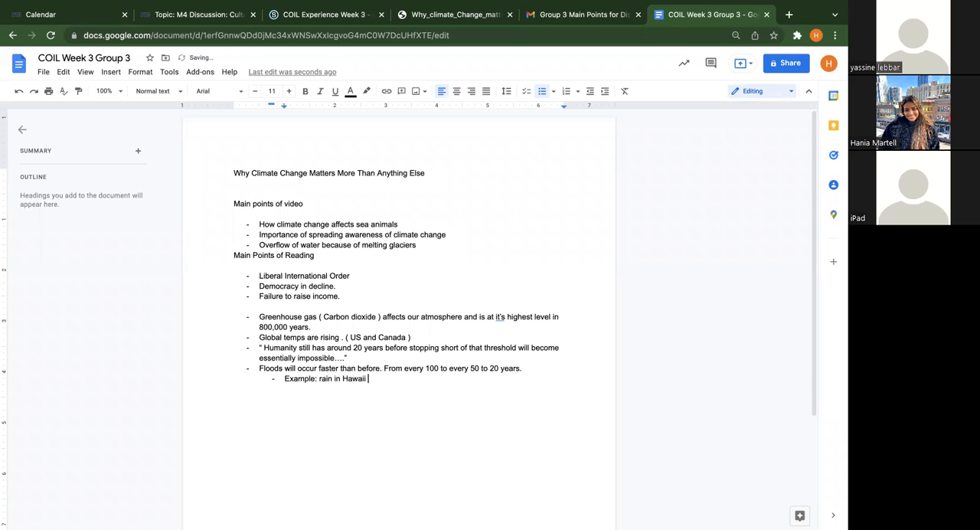
type("- may be more often.")
Add the top-level bullet "US and China need to collaborate to make change happen." below the Hawaii example
key("Return")
key("shift+Tab")
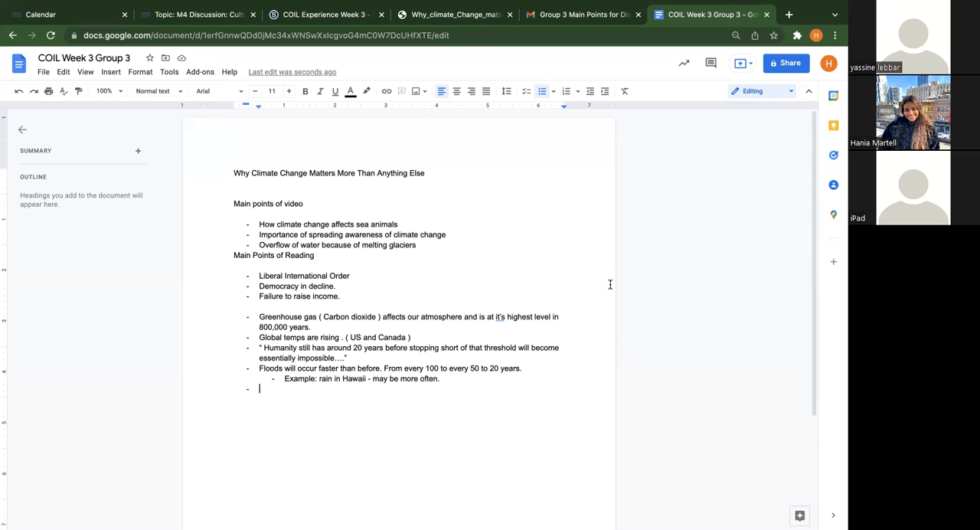
type("US and China need to collabo")
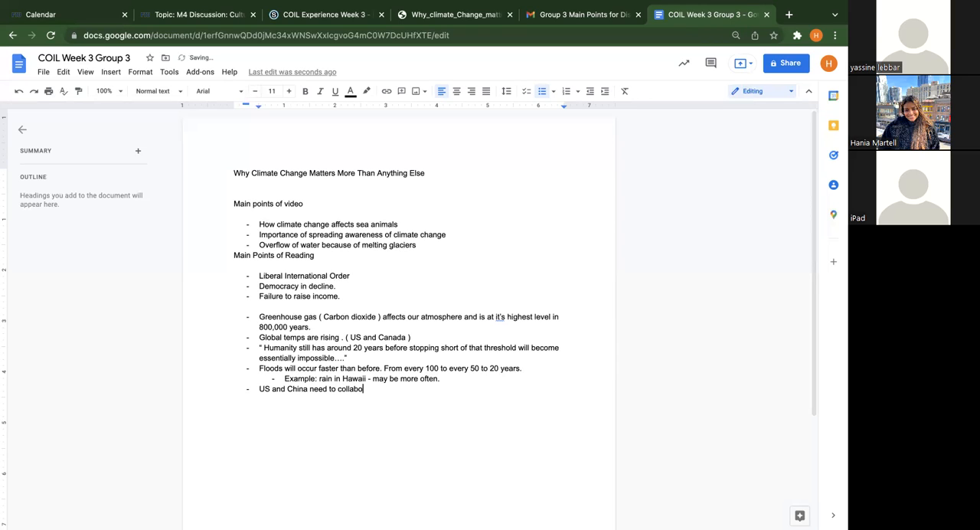
type("rate to make change happen.")
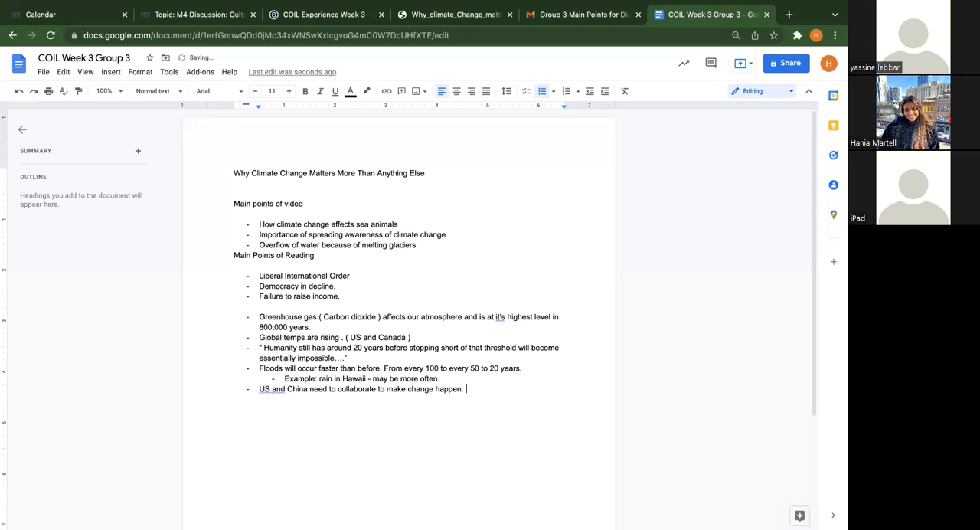
Add the sub-bullet "Non-governmental organizations." under the US and China collaboration point
key("Return")
key("Tab")
type("Non-governmental org")
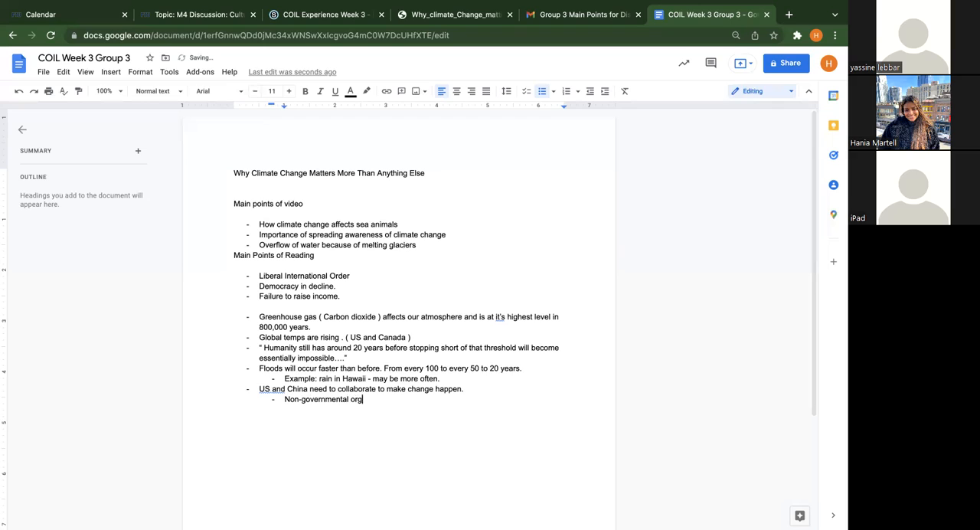
type("anizations.")
Accept the grammar suggestion "The US and" in the collaboration bullet
left_click(280, 389)
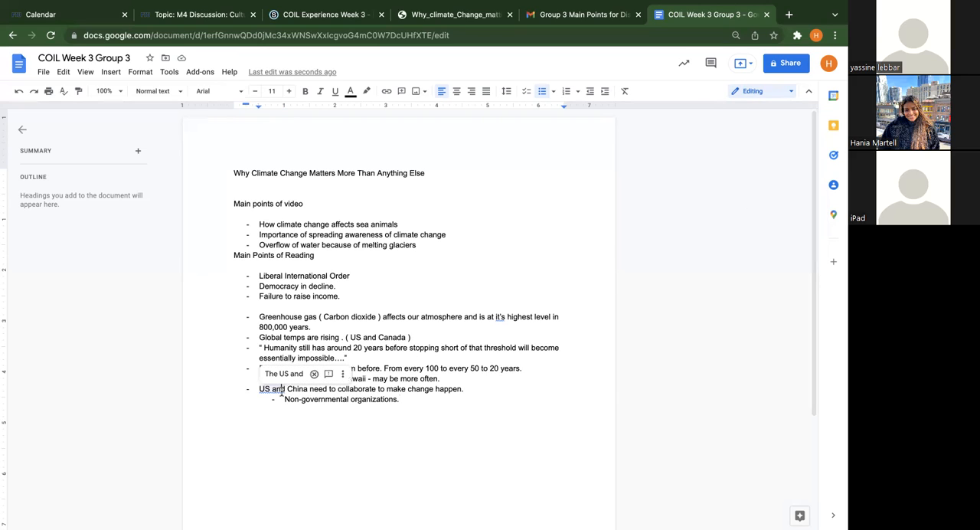
left_click(277, 373)
left_click(518, 416)
Start a new top-level bullet after a blank line below the "Non-governmental organizations." sub-bullet
key("Return")
key("shift+Tab")
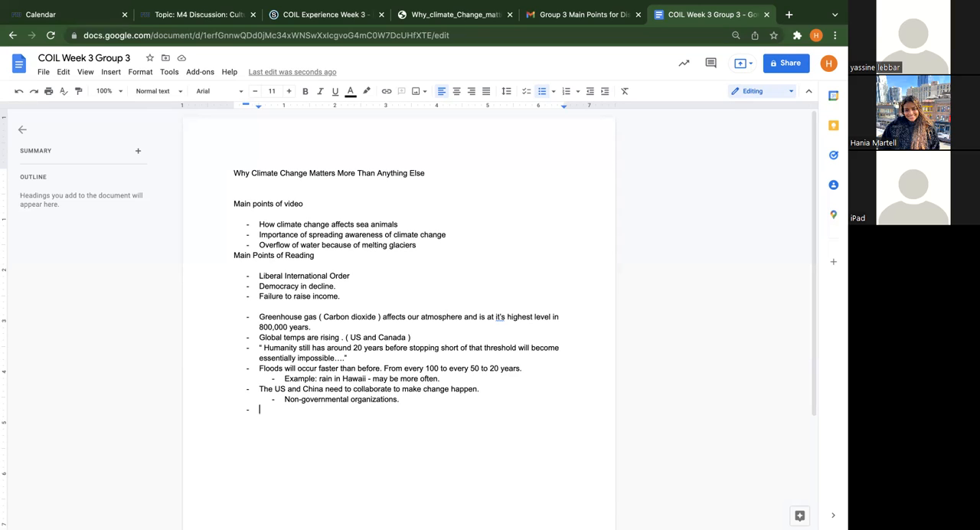
left_click(418, 399)
key("Return")
type("large")
key("BackSpace")
key("BackSpace")
key("BackSpace")
key("BackSpace")
key("BackSpace")
key("BackSpace")
type("- L")
key("BackSpace")
key("BackSpace")
Write "US and China have large populations and valuable infrastructure." in the new bullet
type("US and China have large o")
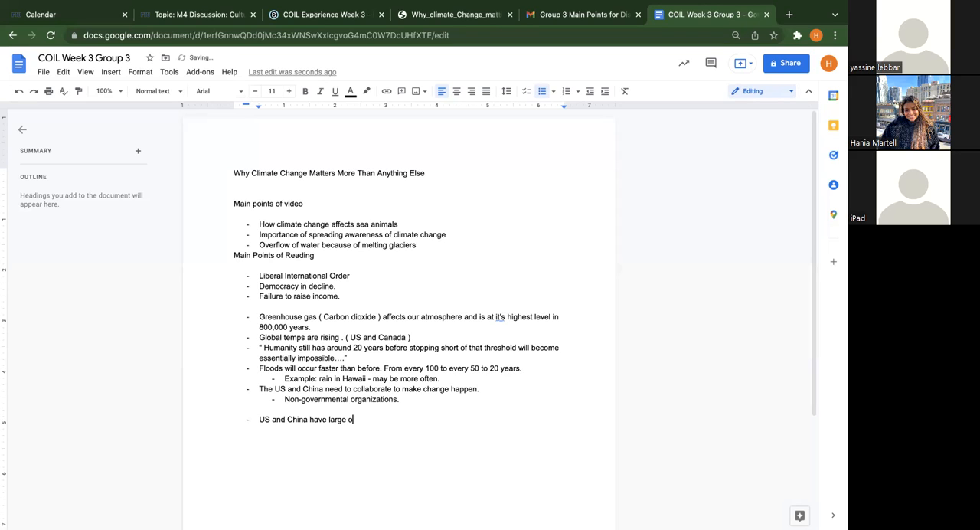
key("BackSpace")
type("popula")
type("tions and valuable infrastructure.")
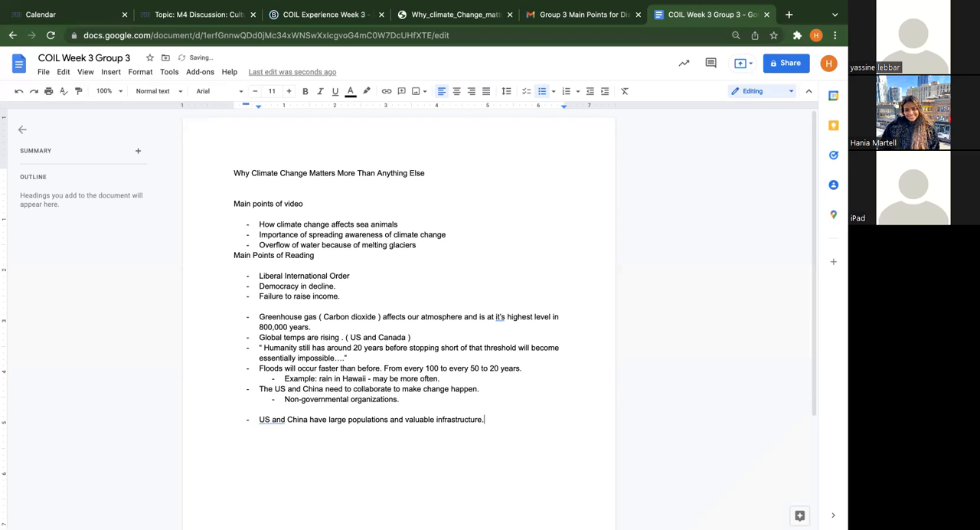
Add the sub-bullet "Vulnerable to climate change." under the infrastructure point and start another top-level bullet
key("Return")
key("Tab")
type("vulnerabl e")
key("BackSpace")
key("BackSpace")
type("e to climate change.")
key("Return")
key("shift+Tab")
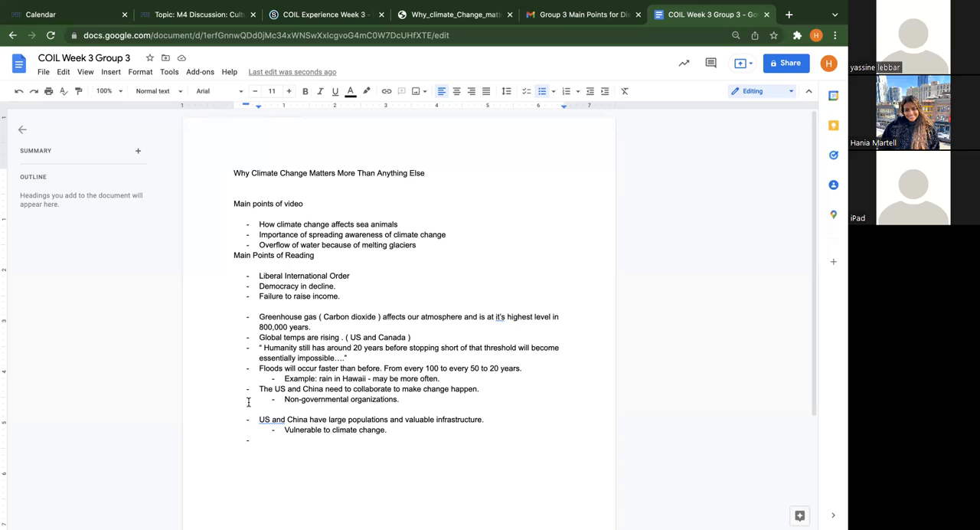
Accept the grammar suggestion "The US and" in the populations and infrastructure bullet and return to the empty bullet
left_click(265, 419)
left_click(281, 405)
left_click(281, 441)
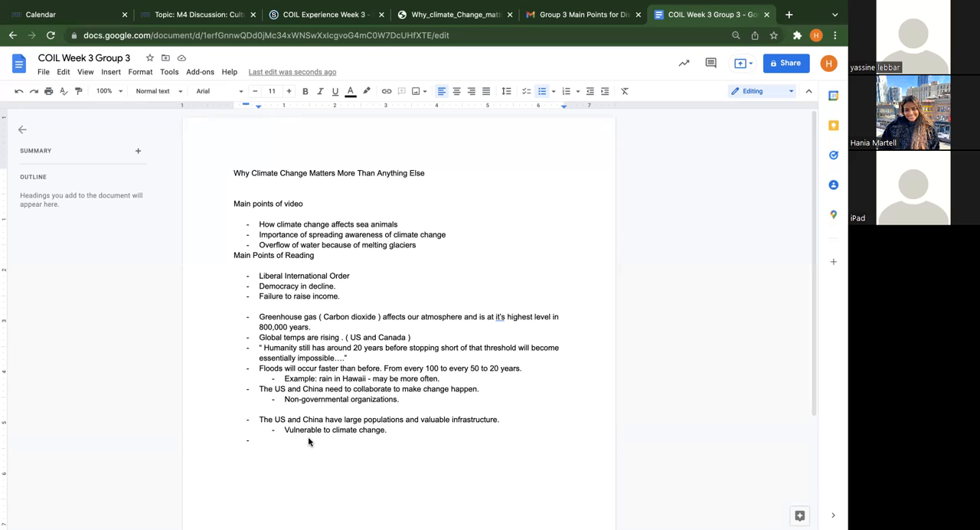
Begin the empty bullet with "Meteorolgist would normally predict rain at certain times but"
type("Meteorolgist would normall")
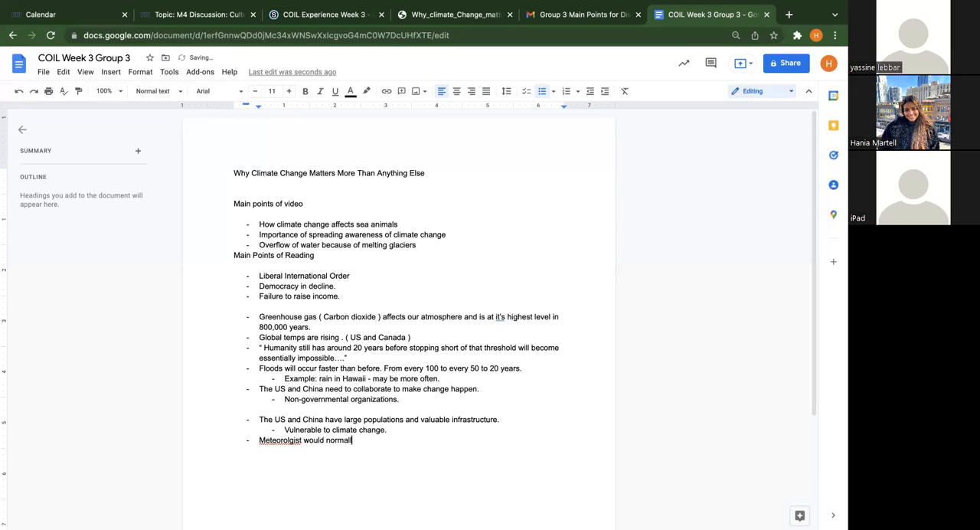
type("y predict rain at certain ti")
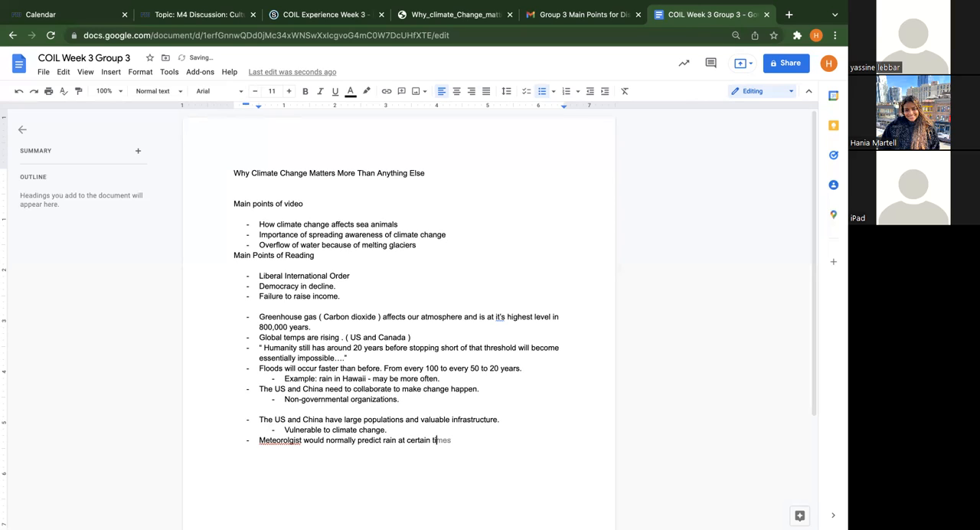
type("mes but would e")
type("e surprus")
Continue the meteorologist bullet with "would be surprised by lack of which would often lead to forest fires like California in 2020"
key("BackSpace")
key("BackSpace")
type("ised by lack of which would often  lead to forest fires like California in 2020")
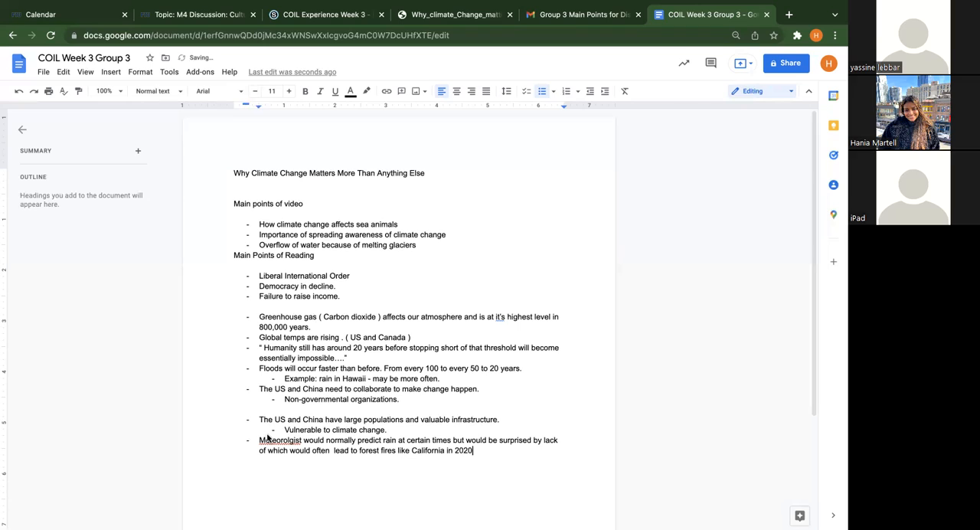
Correct the misspelled first word to "Meteorologist" and end the bullet with a period
left_click(288, 440)
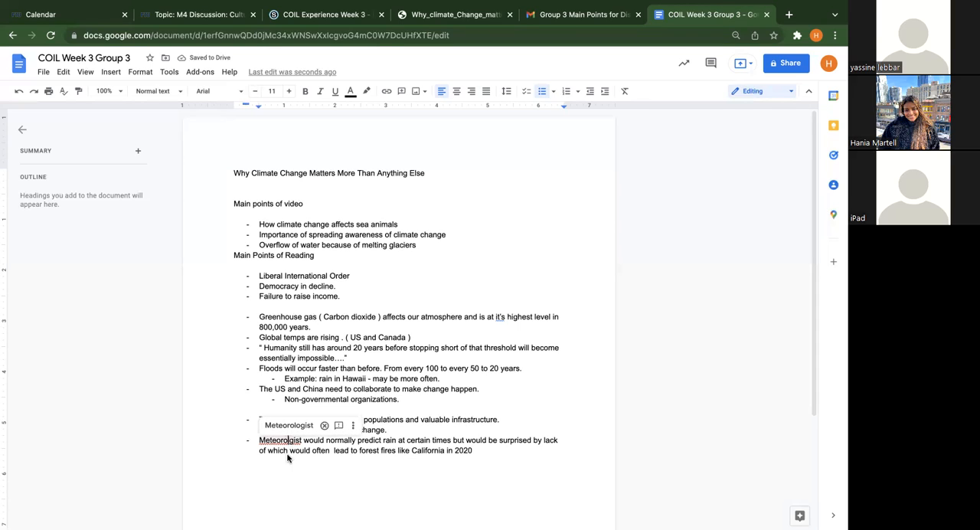
left_click(294, 425)
left_click(489, 460)
type(".")
Copy the "Scientist have also kept track of the weather" point from the emailed Gmail document into a new bullet of the Google Docs notes
key("Return")
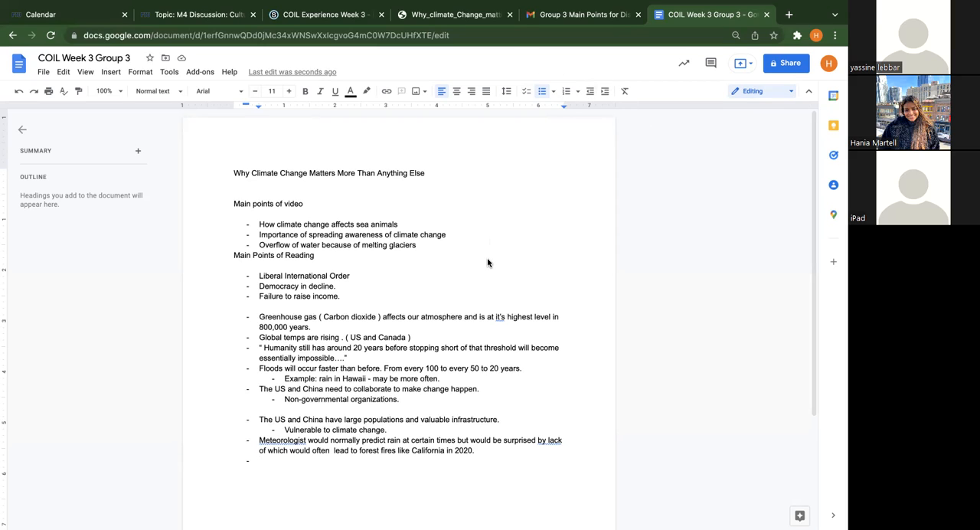
left_click(593, 14)
scroll(483, 209, "down", 5)
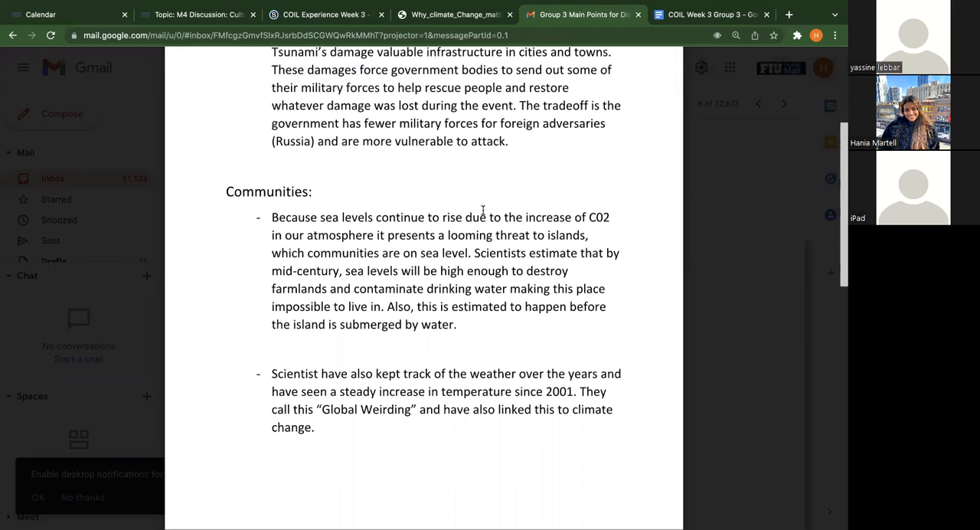
scroll(429, 376, "down", 2)
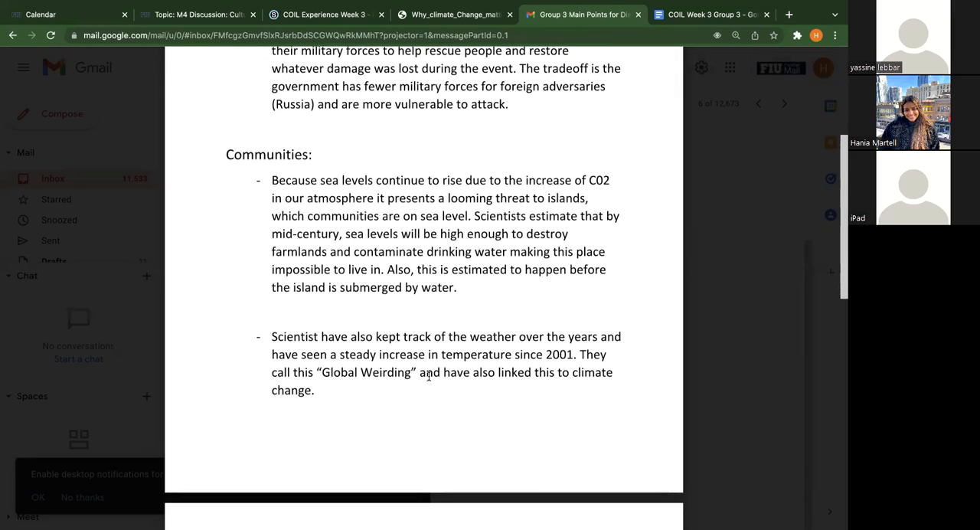
scroll(454, 340, "down", 1)
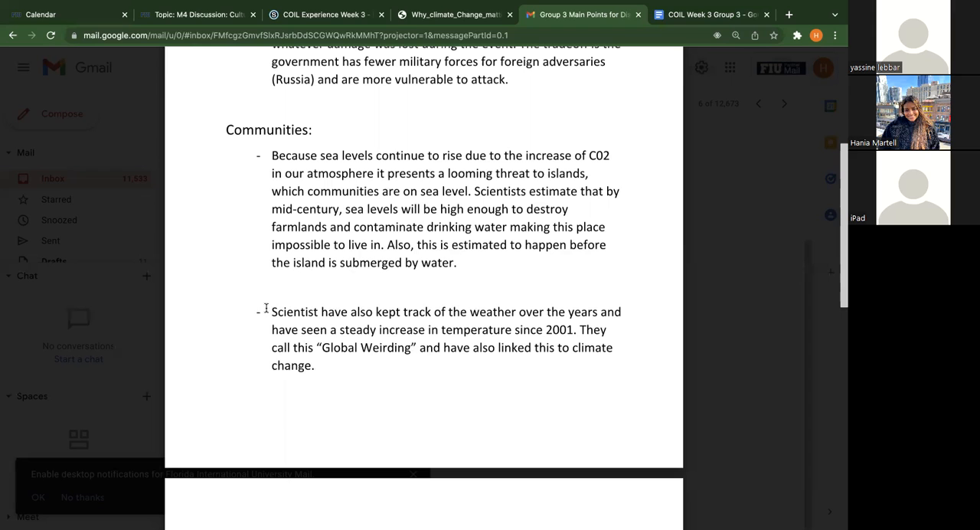
left_click_drag(315, 366, 251, 306)
key("super+c")
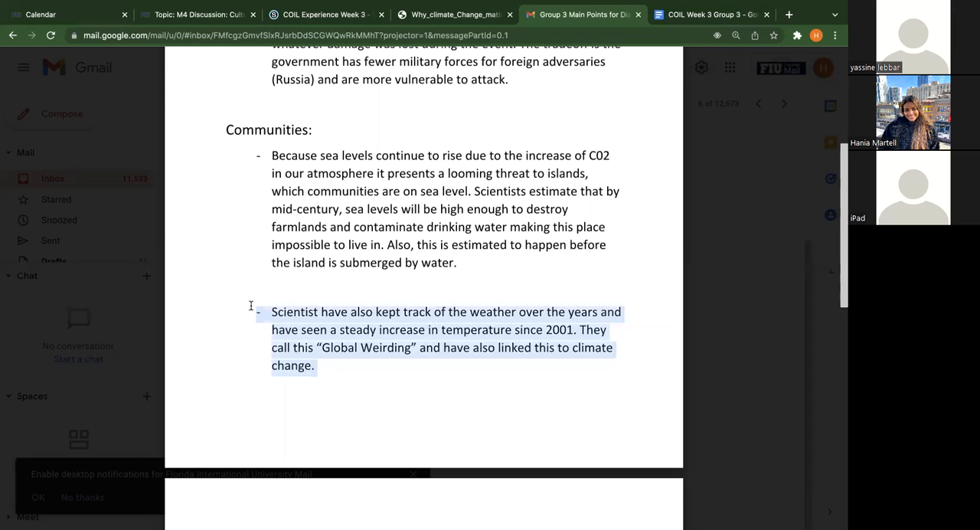
left_click(700, 15)
key("super+v")
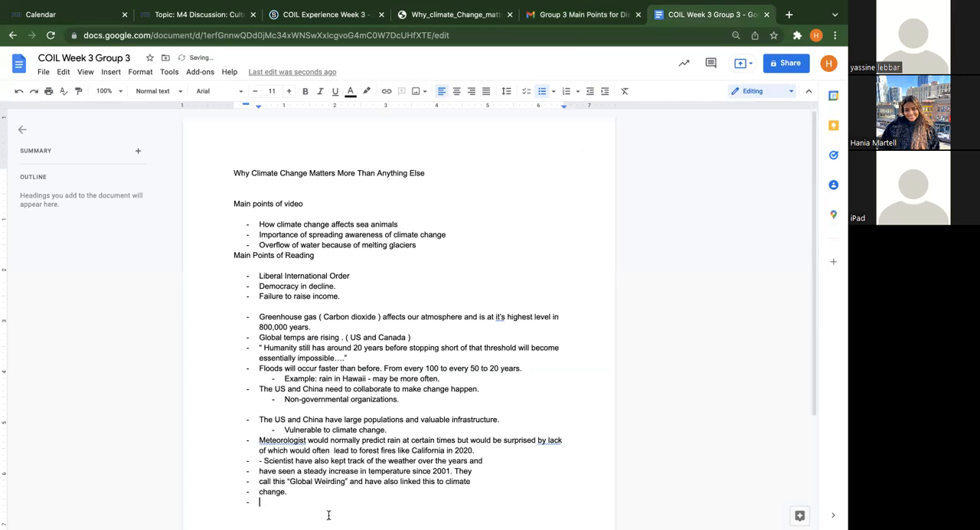
Insert "BK -" before "Scientist" in the pasted passage and add a blank line after the meteorologist bullet
left_click(265, 460)
type("BK -")
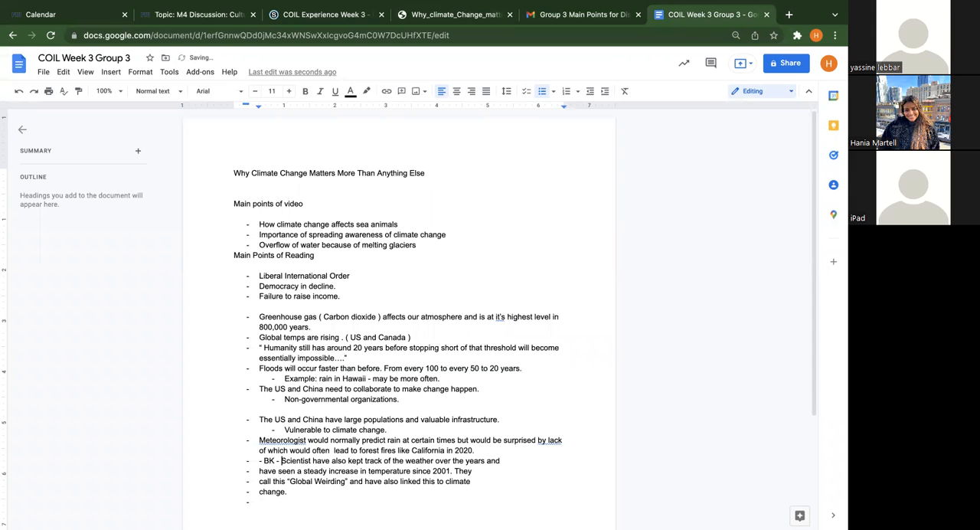
scroll(289, 490, "down", 2)
left_click(521, 342)
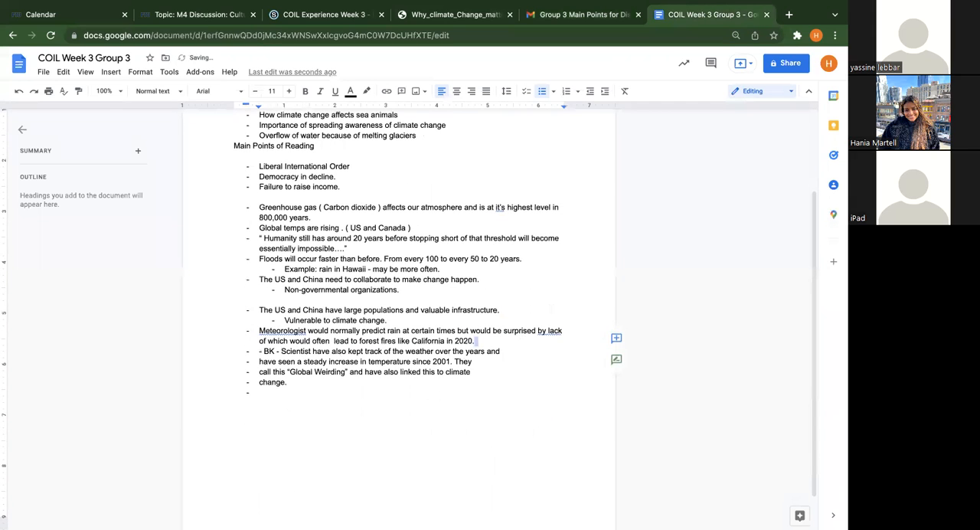
key("Return")
key("Return")
End the bulleted list below the pasted passage and leave a blank line there
left_click(430, 424)
key("Return")
key("Return")
key("BackSpace")
key("BackSpace")
key("Return")
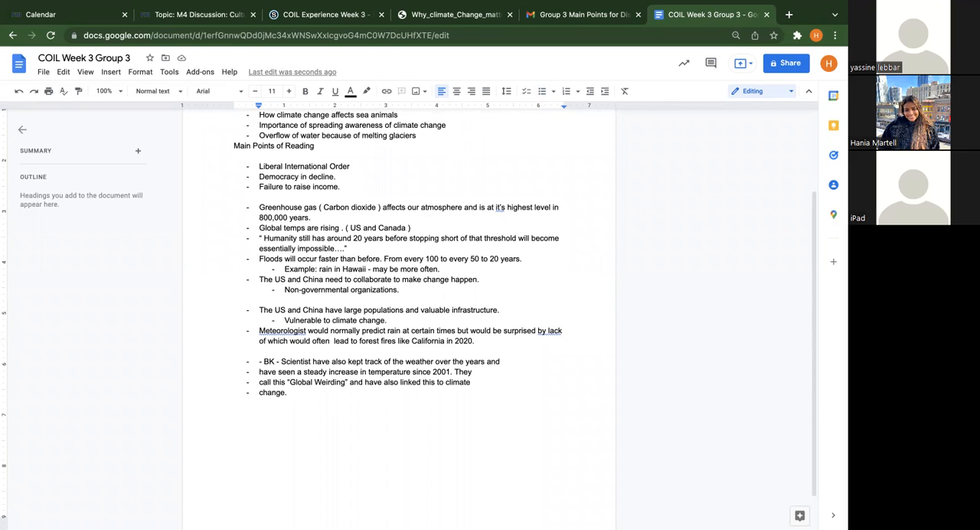
Add the indented dash bullet "Rising oceans , salt water will destroy farmland." below the pasted passage
type("-")
type("Rising oceans")
type(" , salt")
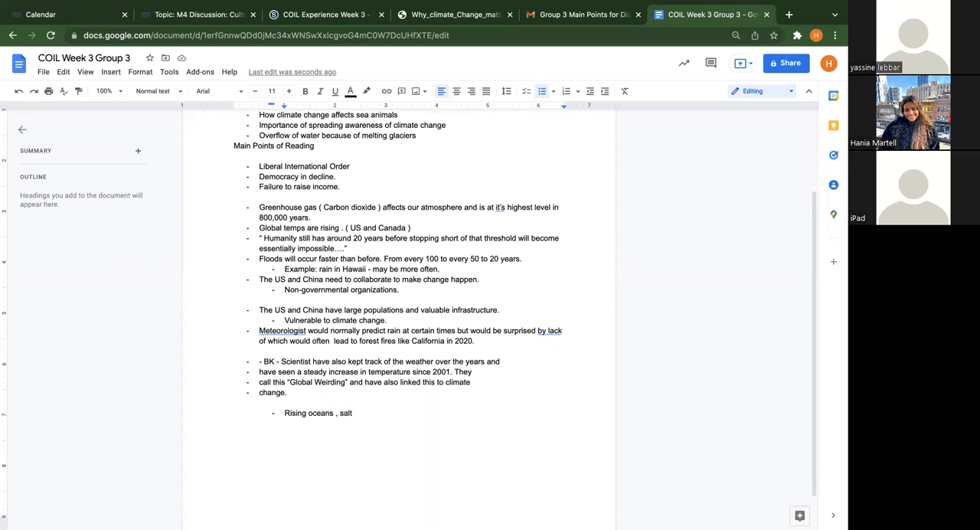
type("water will destroy")
key("BackSpace")
key("BackSpace")
key("BackSpace")
type("o")
key("BackSpace")
type("oy farmland")
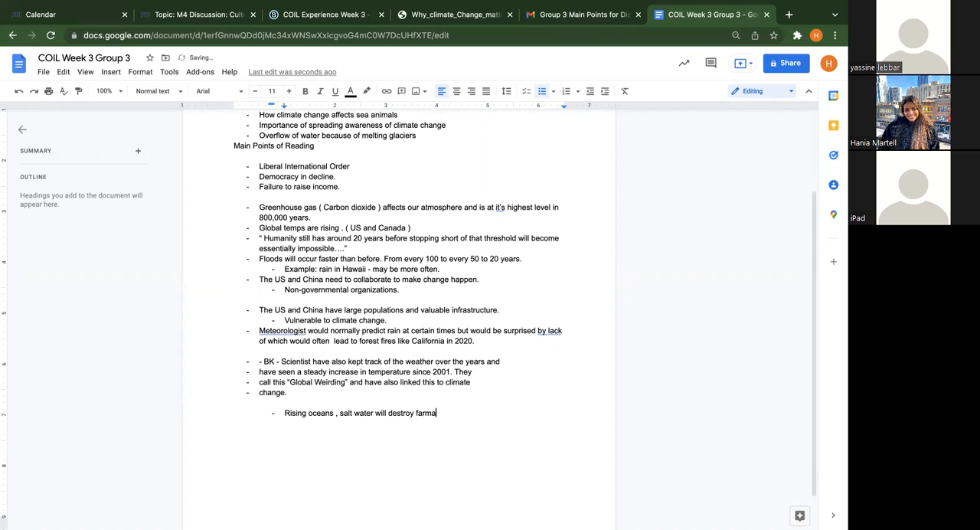
key("BackSpace")
key("BackSpace")
key("BackSpace")
key("BackSpace")
type("s")
key("BackSpace")
type("land.")
Reread the Communities section of the emailed document in Gmail and return to the Google Docs notes
left_click(571, 17)
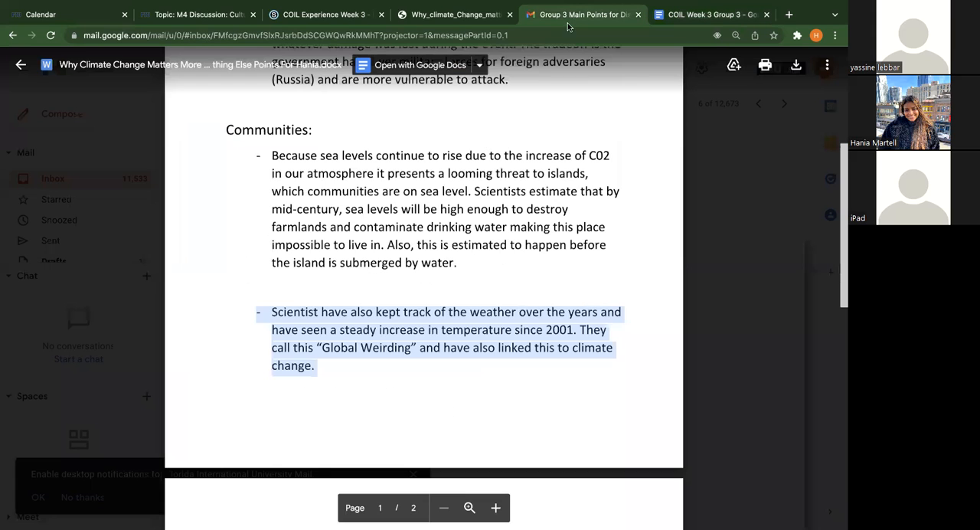
scroll(485, 140, "up", 2)
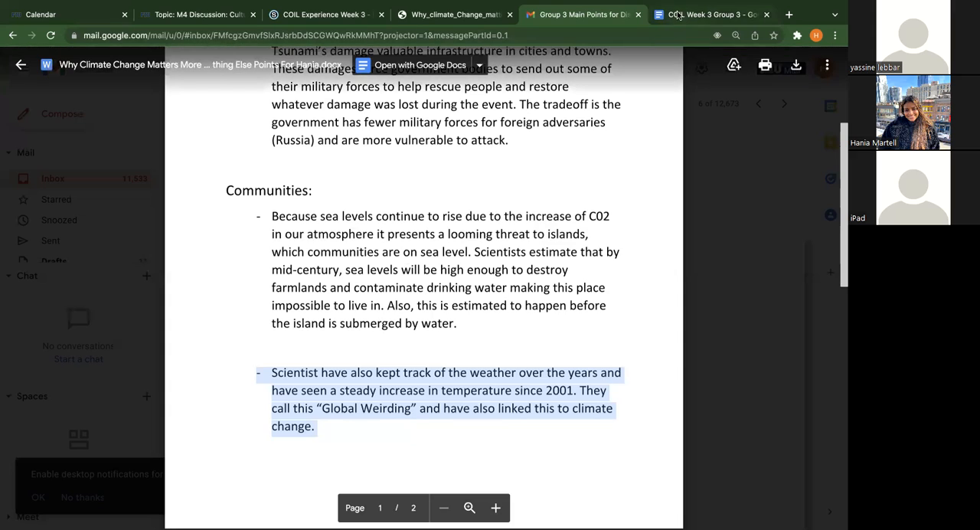
key("ctrl+Tab")
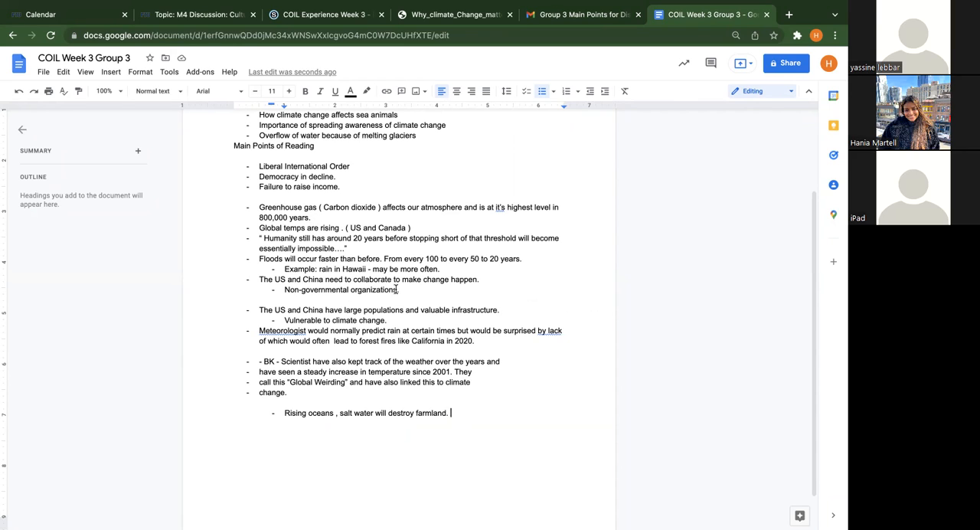
Add the bullet "US vs. Canada." below the rising oceans point
key("Return")
type("US vs. Canada,")
key("BackSpace")
type(".")
Add the nested sub-bullet "Canada mountainous" under "US vs. Canada." and start another bullet beneath it
key("Return")
key("Tab")
type("Canada mountainous")
key("Return")
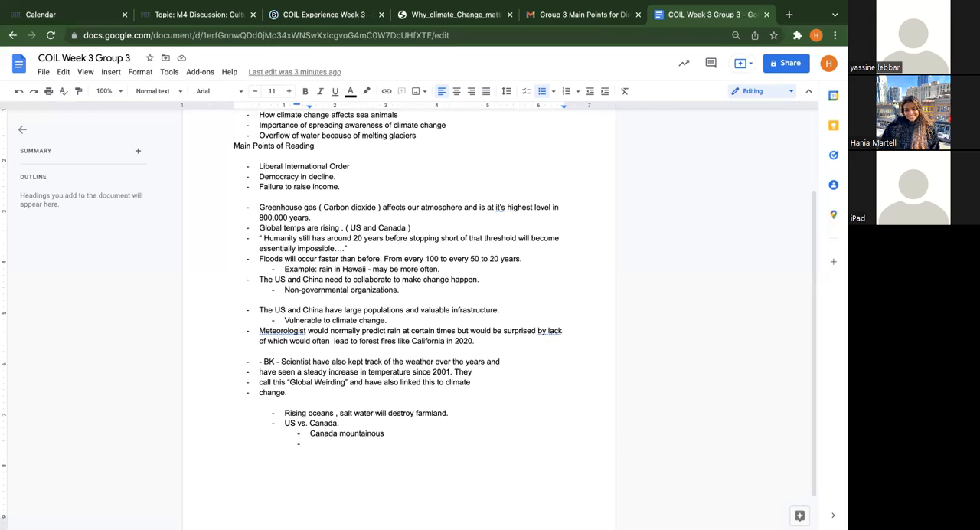
Answer "Who (and what) is affected by it?" with the sub-bullets "Animals", "Humans" and "Overall planet"
scroll(398, 322, "up", 3)
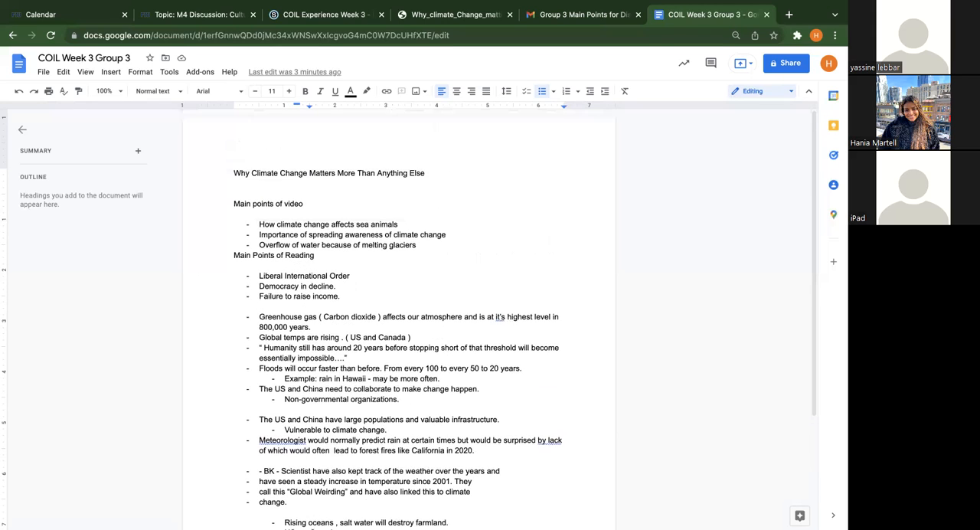
scroll(370, 247, "down", 3)
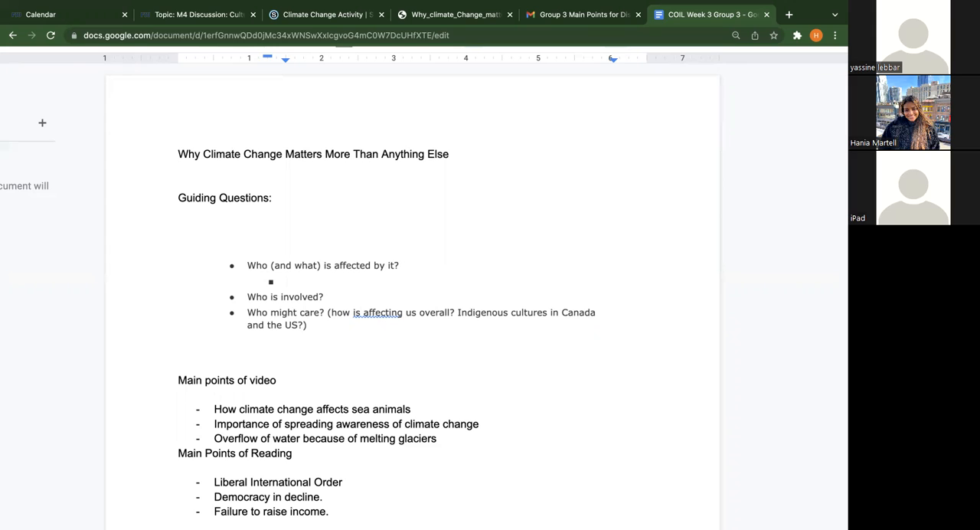
type("Animals")
key("Return")
type("Humo")
key("BackSpace")
type("ans")
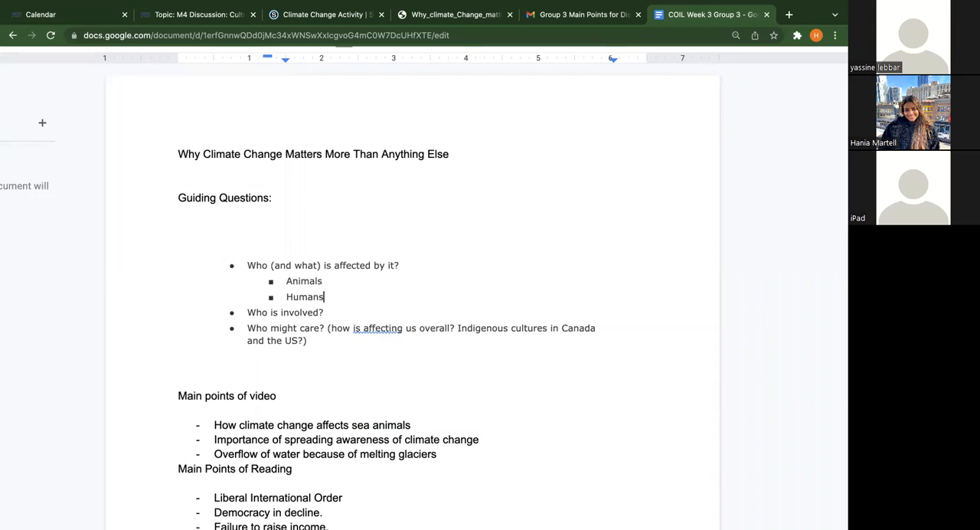
key("Return")
type("Overall planet")
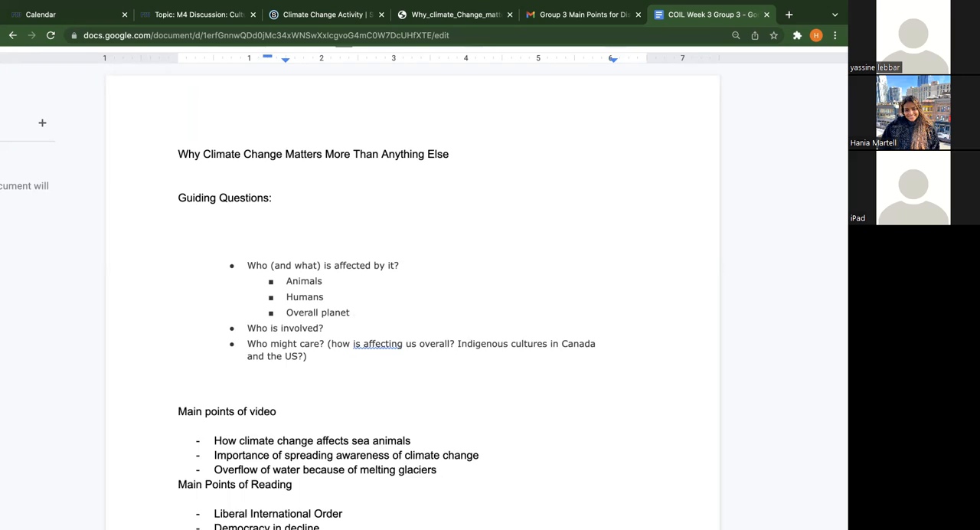
Add the nested sub-bullet "Overflowing of the sea" under "Overall planet"
key("Return")
key("Tab")
type("Overf")
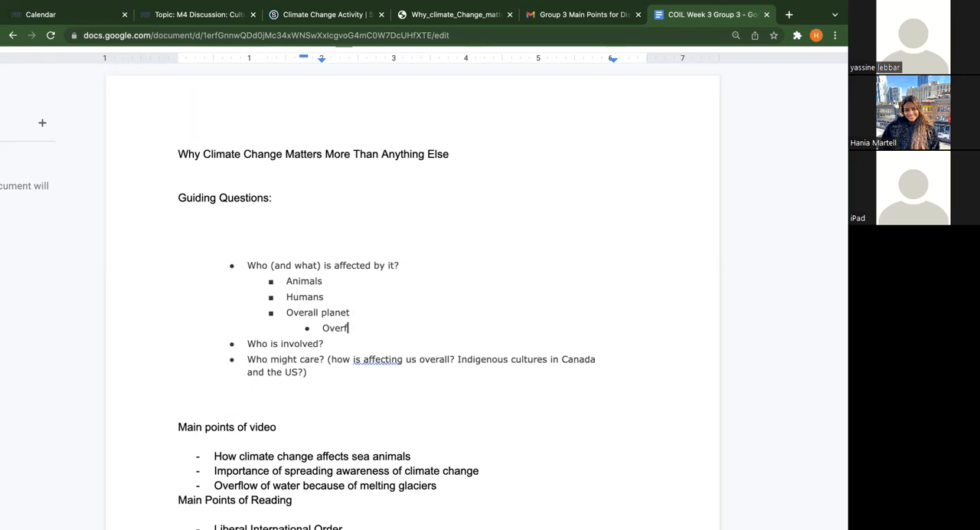
type("lowing of the sea")
key("Return")
Add the sub-bullets "Melting icebergs" and "Melting ice caps" below "Overflowing of the sea"
type("Meltin")
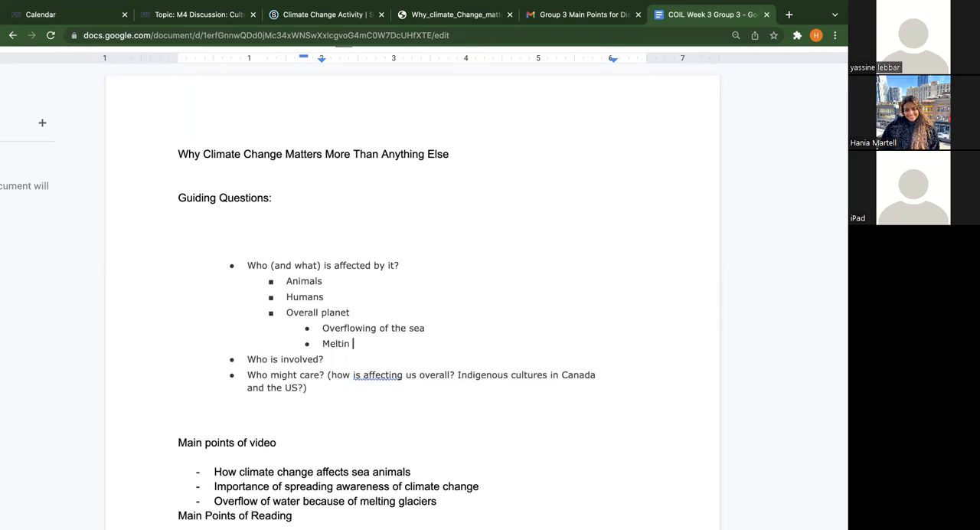
key("BackSpace")
type("g icebergs")
key("Return")
type("Melti")
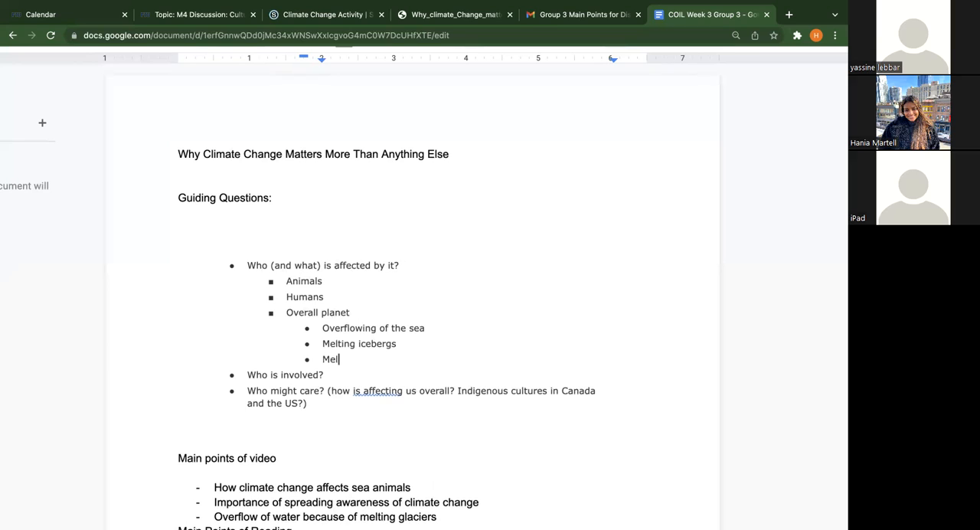
type("ng ice caps")
Answer "Who is involved?" with the nested sub-bullet "Us - civilians"
left_click(344, 375)
key("Return")
key("Tab")
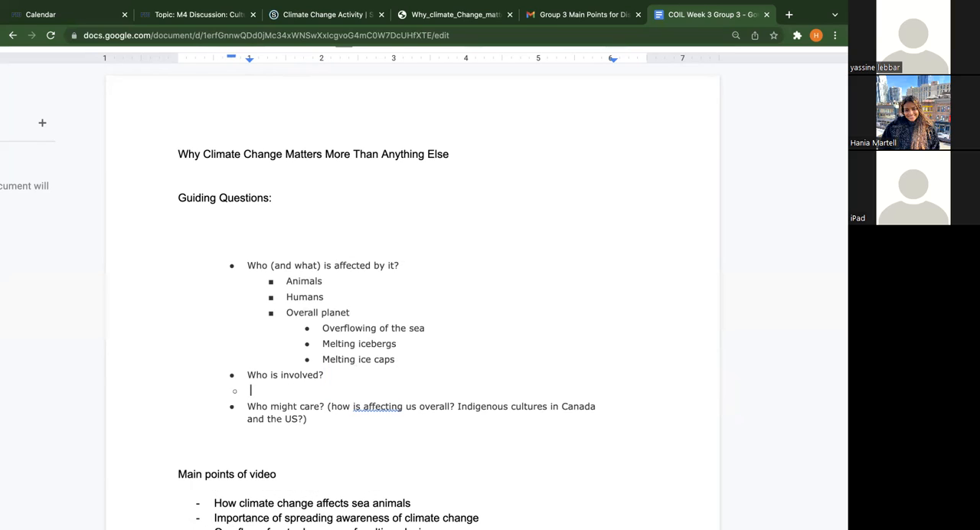
key("Tab")
type("Us")
key("Return")
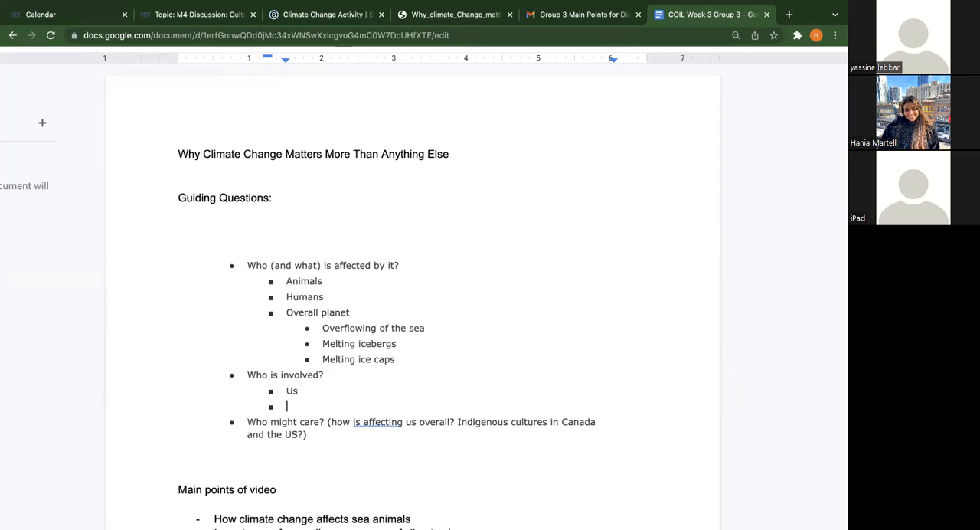
key("Return")
type("- cl")
type("vilians")
key("Return")
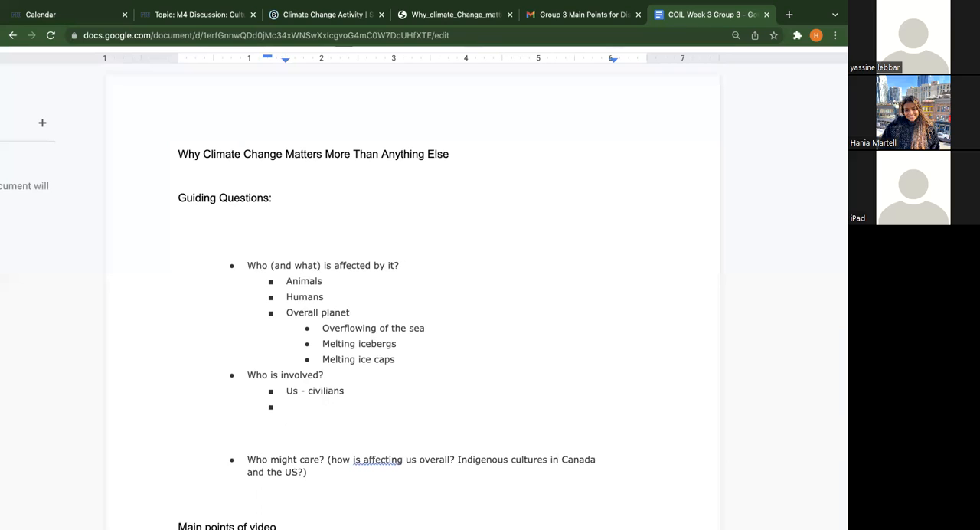
Add the sub-bullets "Government" and "Innovators" below "Us - civilians"
type("Government")
key("Return")
type("In")
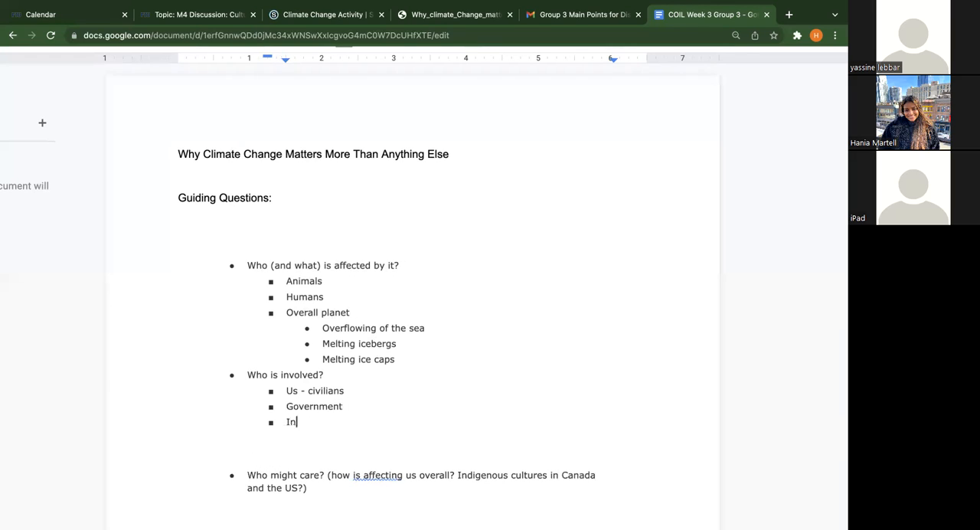
type("novators]")
key("BackSpace")
Add the sub-bullet "Affecting underdeveloped nations." at the end of the "Who is involved?" list
key("Return")
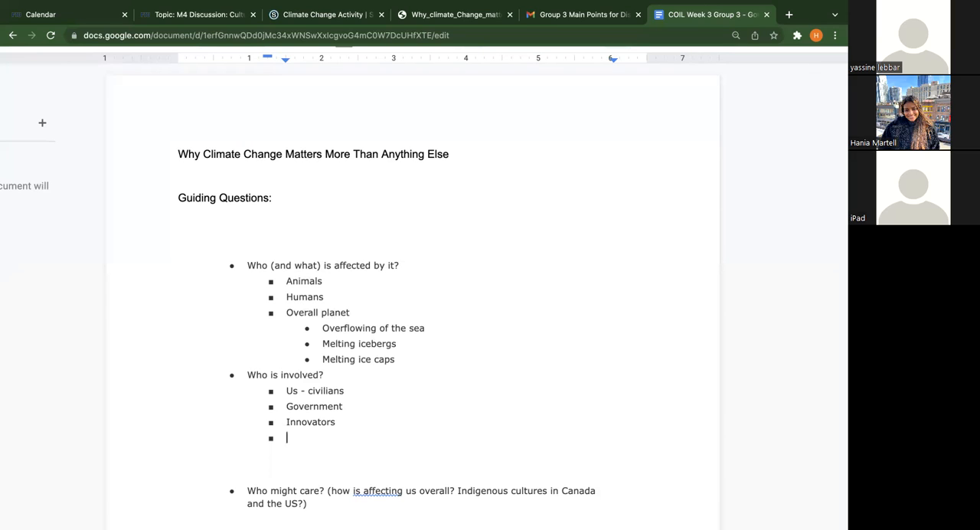
type("Affecting underdeveloped nations.")
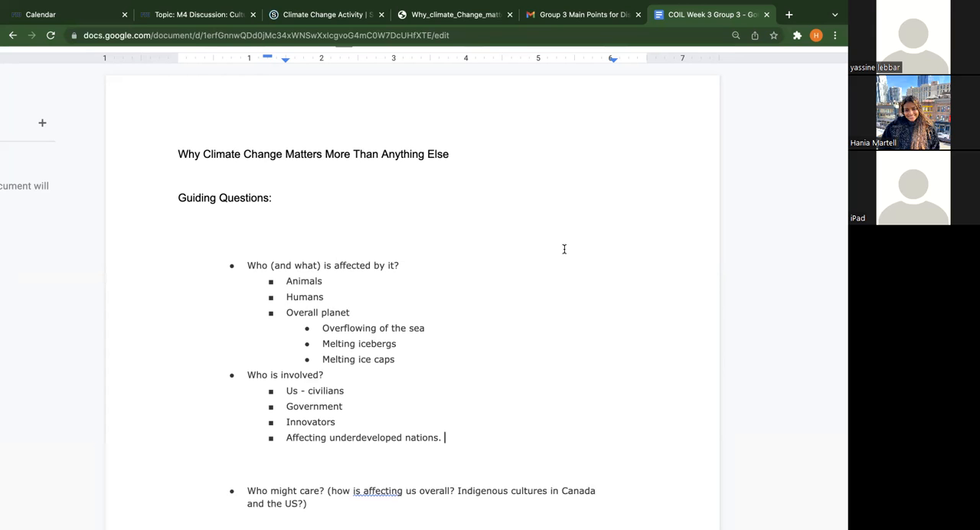
Answer "Who might care?" with the dashed point "We SHOULD all care." and start another dashed point below it
scroll(565, 249, "down", 5)
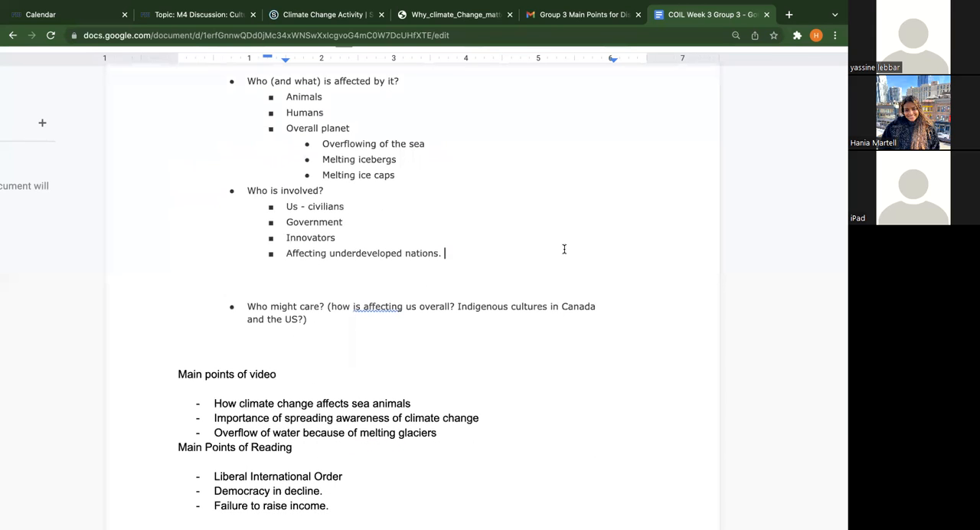
left_click(391, 342)
key("Tab")
type("- ")
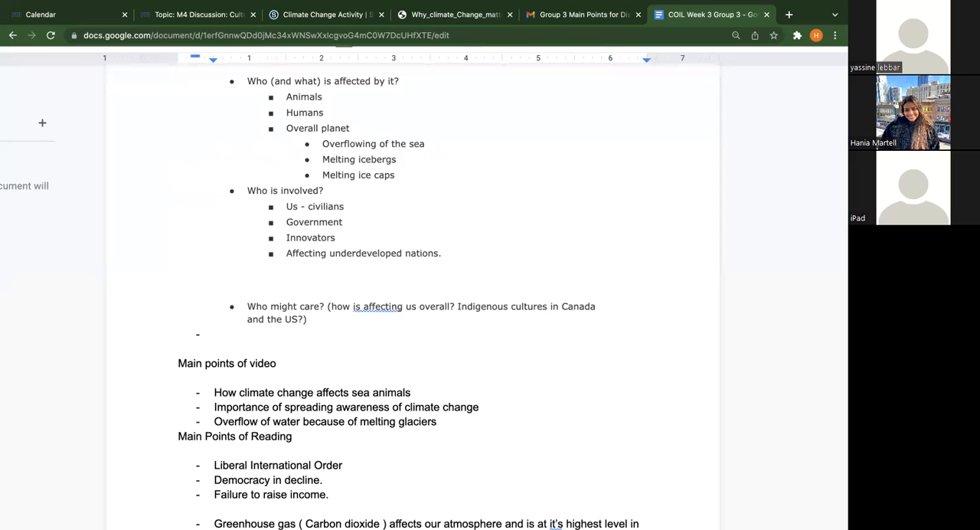
type("We SHOULD all care.")
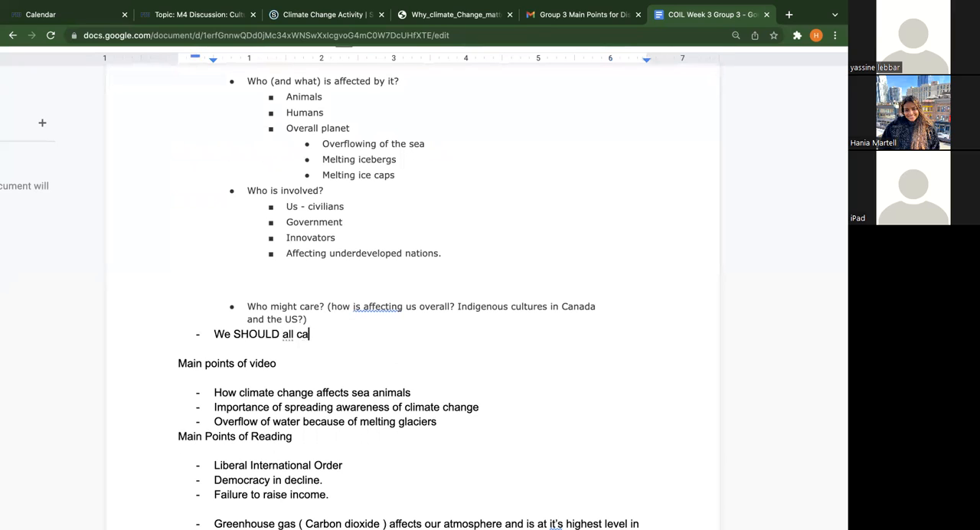
key("Return")
Insert blank space between the "Who might care?" question and its dashed answer
left_click(426, 324)
key("Return")
key("Return")
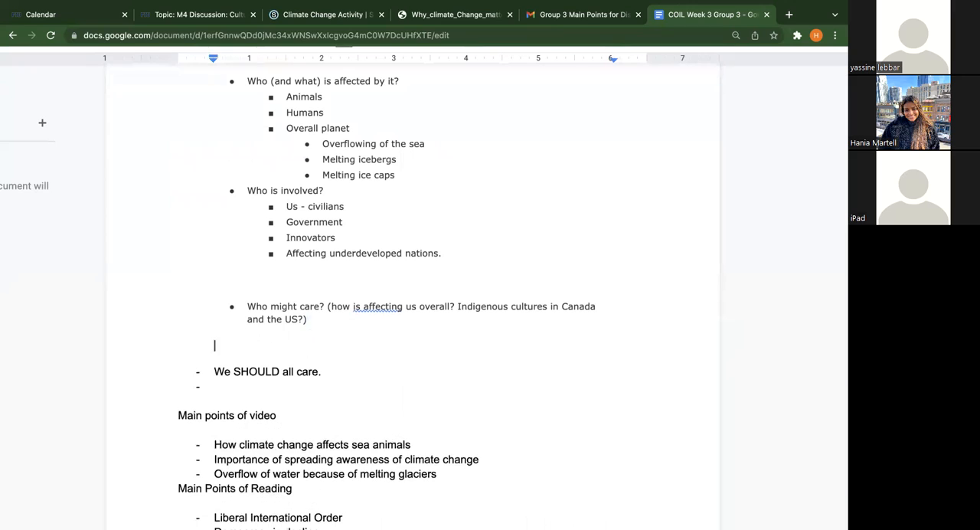
Add the dashed point "Cutting back on traveling" below "We SHOULD all care."
double_click(300, 388)
type("Cuuti")
key("BackSpace")
key("BackSpace")
key("BackSpace")
type("tting back on traveling")
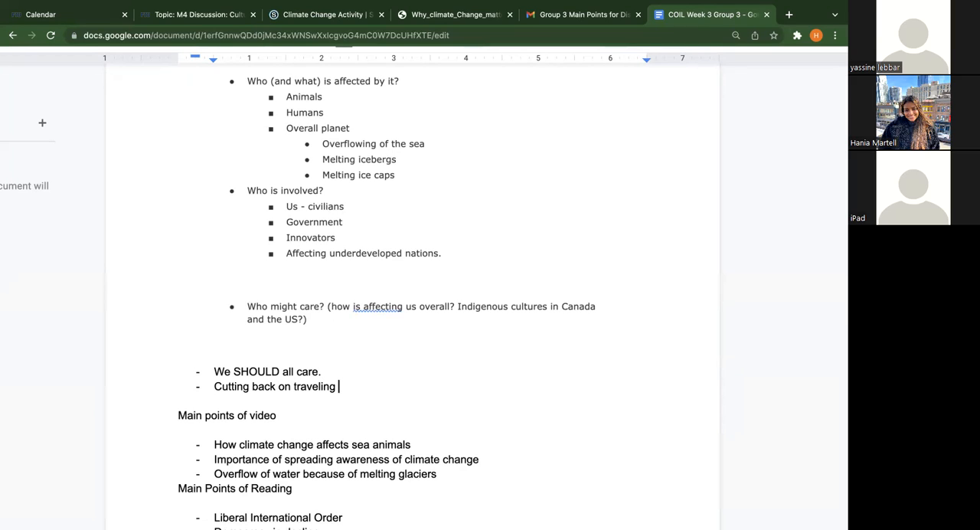
Add the dashed point "Cars." below "Cutting back on traveling"
key("Return")
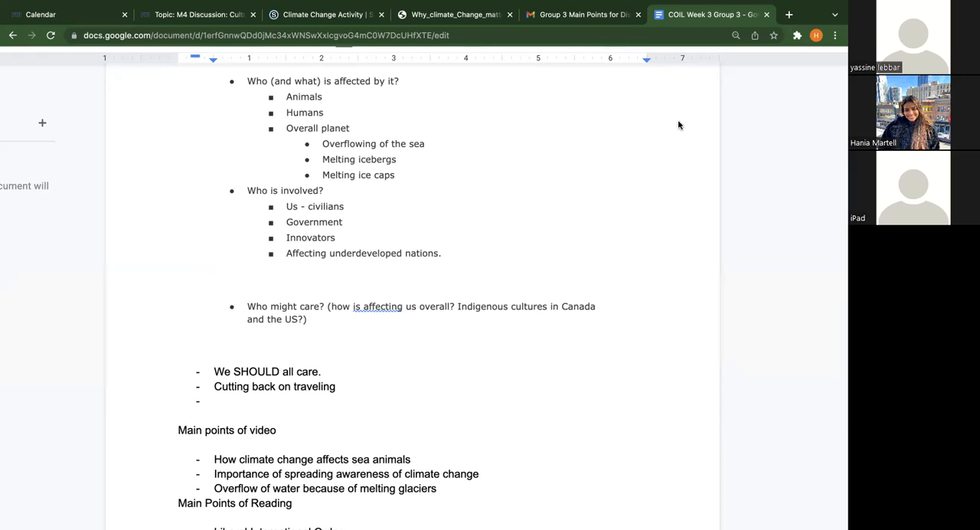
type("Cars.")
scroll(387, 292, "down", 1)
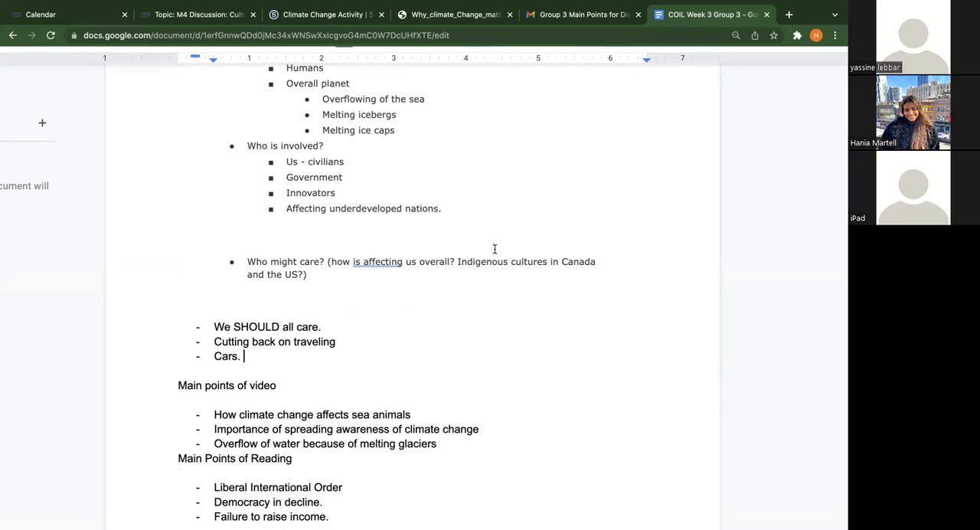
After a blank line below "Cars.", add the dashed point "Native Americans living conditions may be affected by climate change"
key("Return")
key("Return")
key("Return")
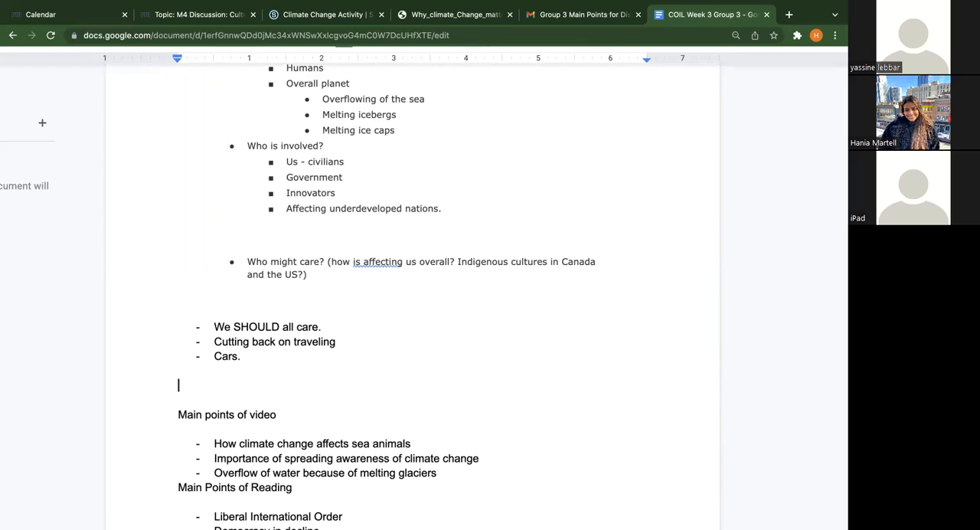
type("- Native")
type(" America")
type("ns")
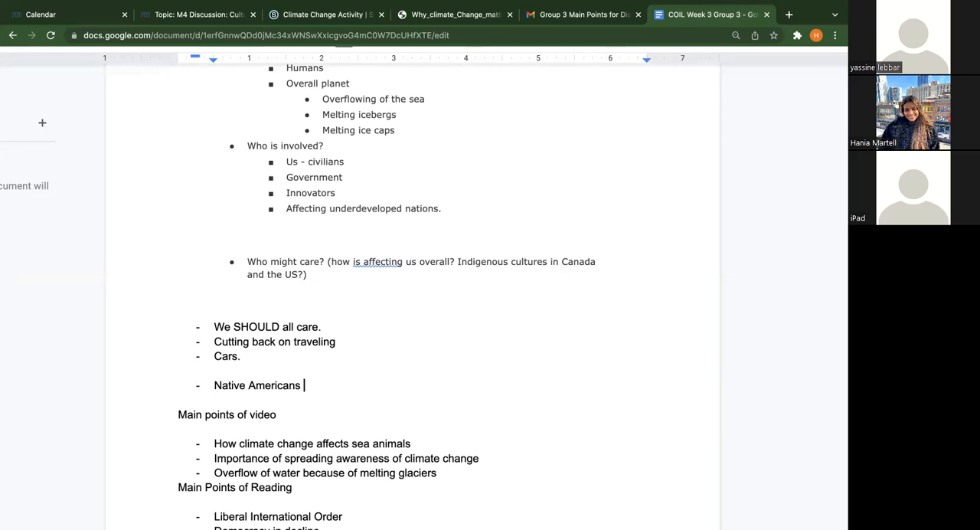
type("living conditions ")
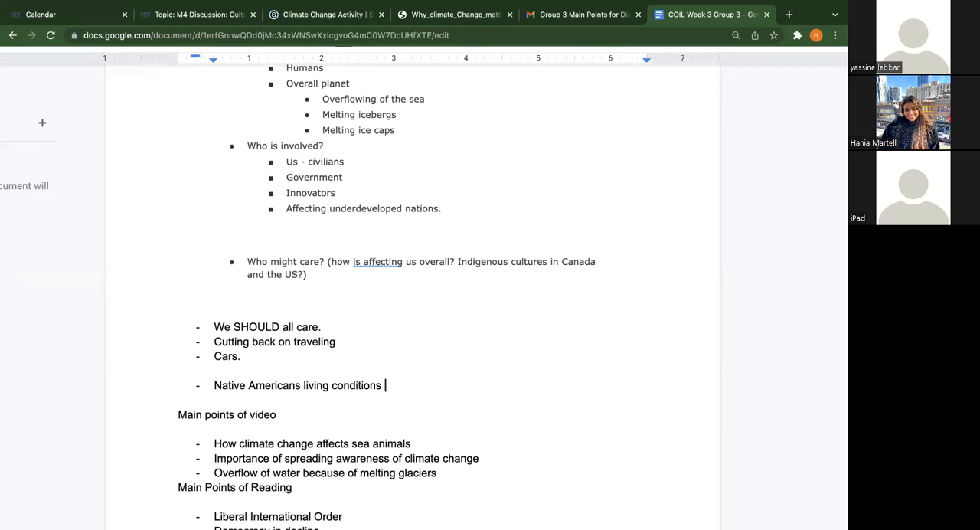
type("may be affected ")
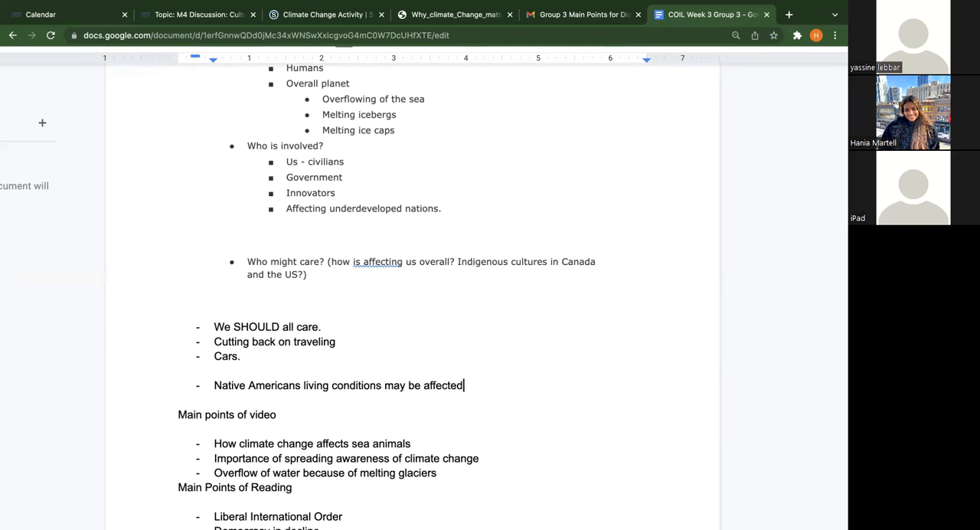
type("by clim")
key("Tab")
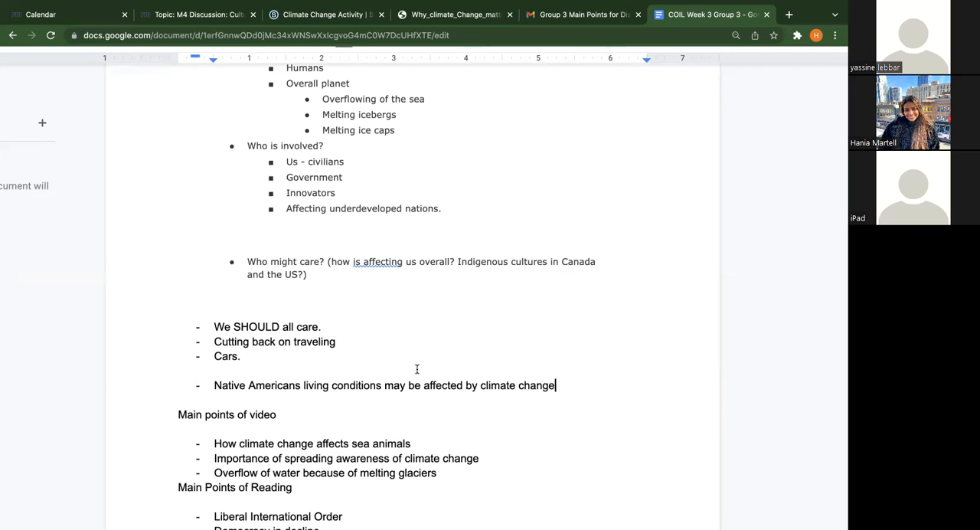
Add the dashed point "Tropical places such as florida , climate change means more hurricanes and tornadoes and rising sea levels."
key("Return")
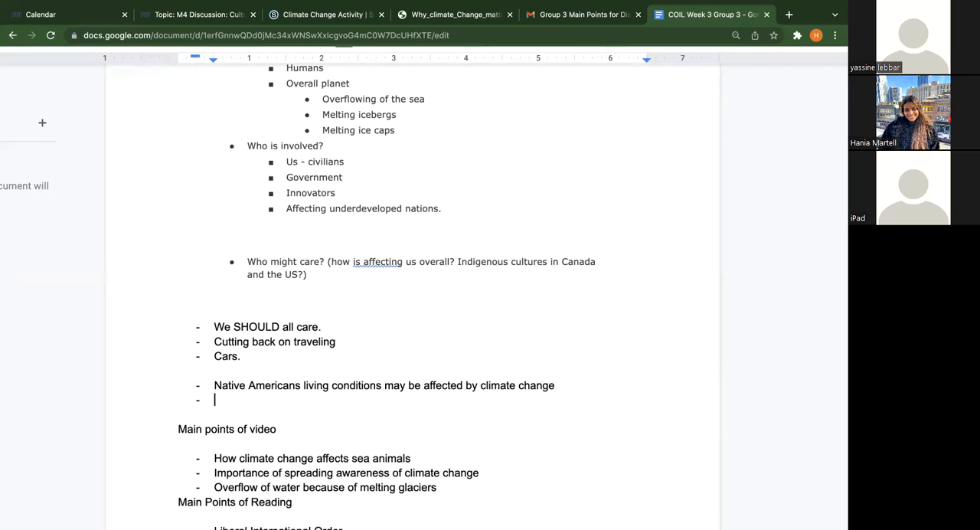
type("Tropical places such as florida ")
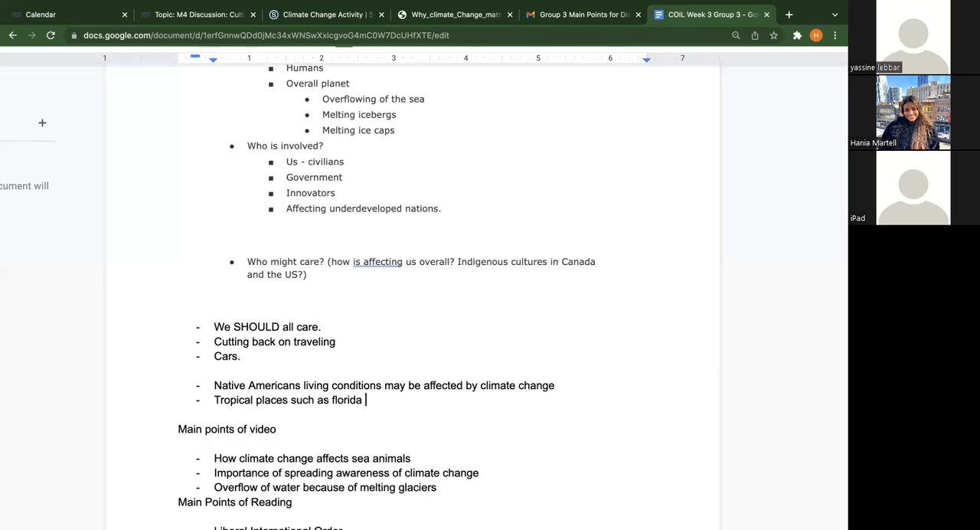
type(", climate change means more hurricanes and")
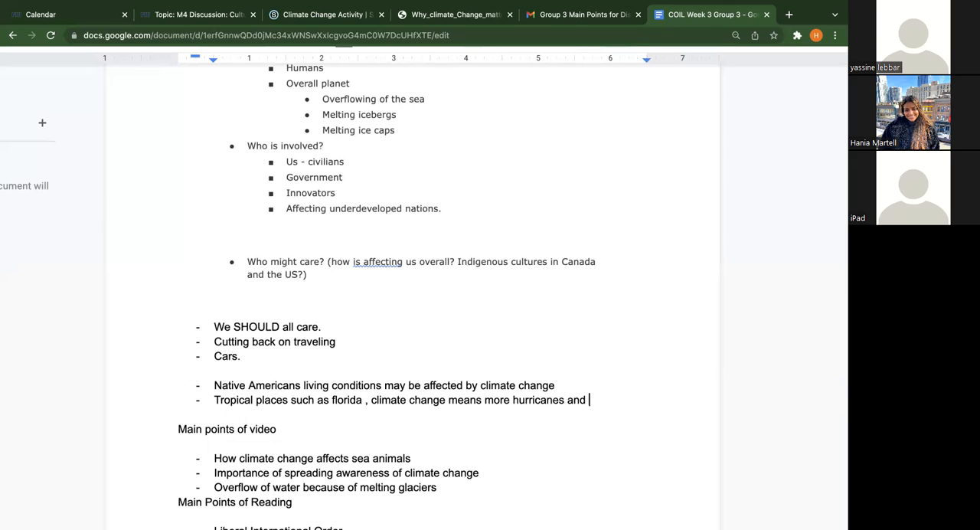
type(" torna")
key("Tab")
type("and rising")
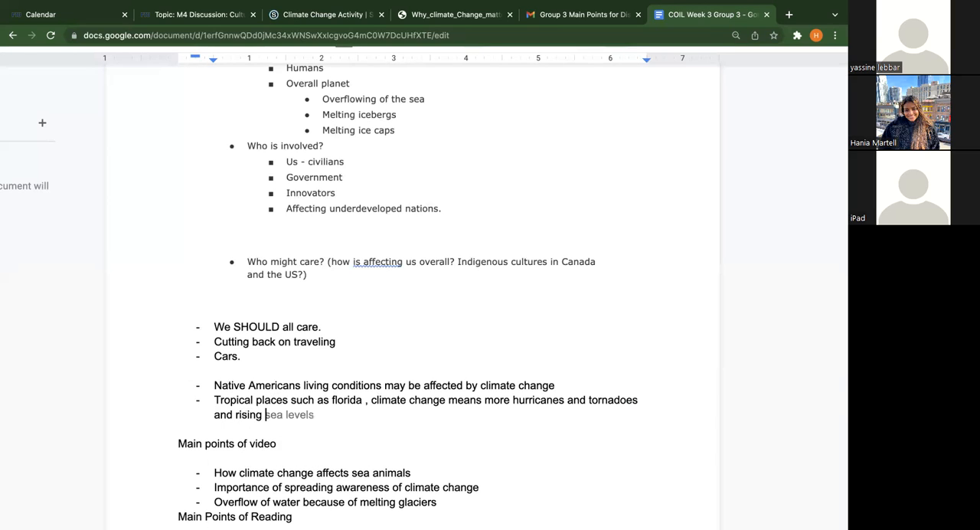
key("Tab")
type(".")
Review the notes on the main points of the video and the reading, including the rising oceans and Canada bullets
scroll(516, 420, "down", 5)
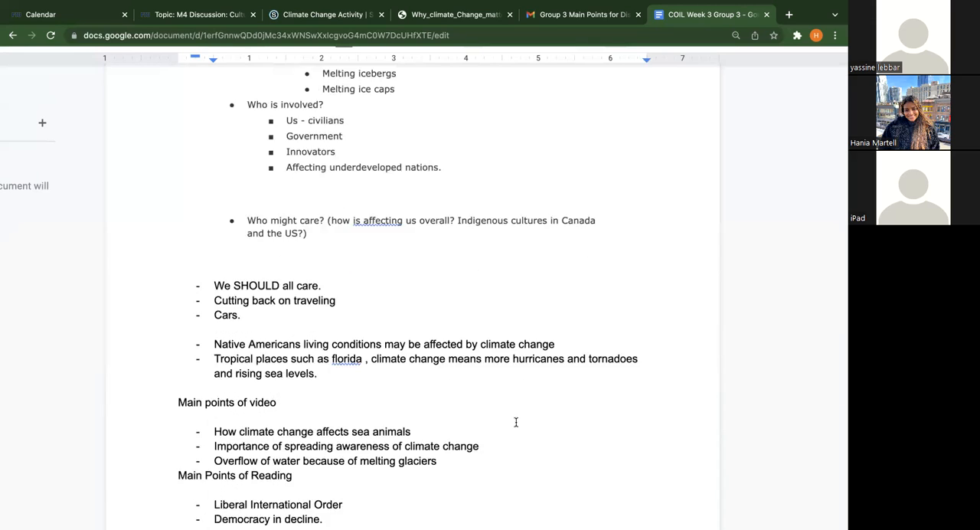
scroll(516, 422, "down", 4)
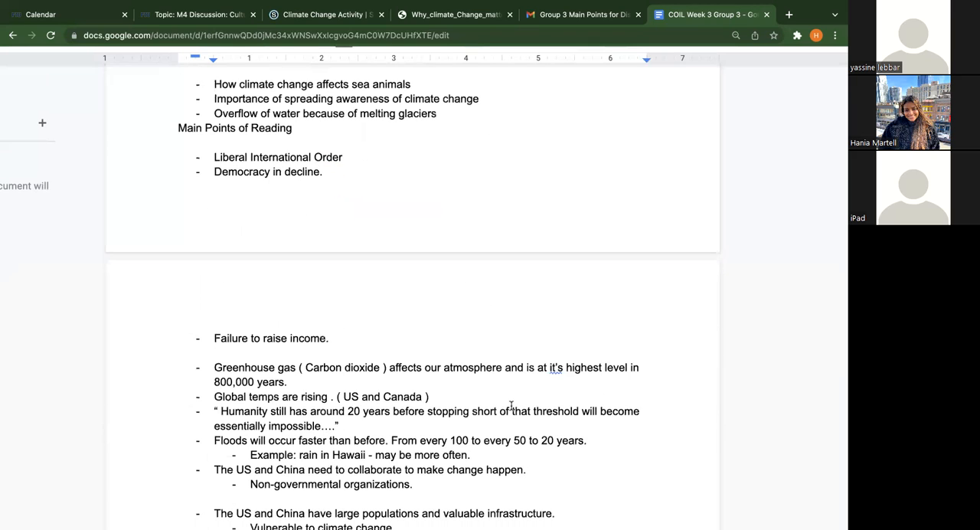
scroll(512, 406, "down", 1)
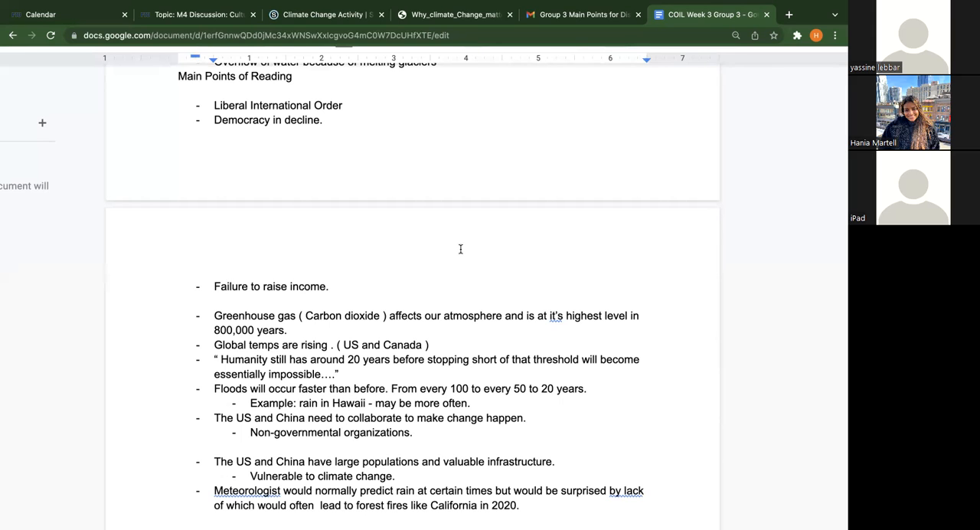
scroll(460, 249, "up", 1)
scroll(461, 249, "up", 2)
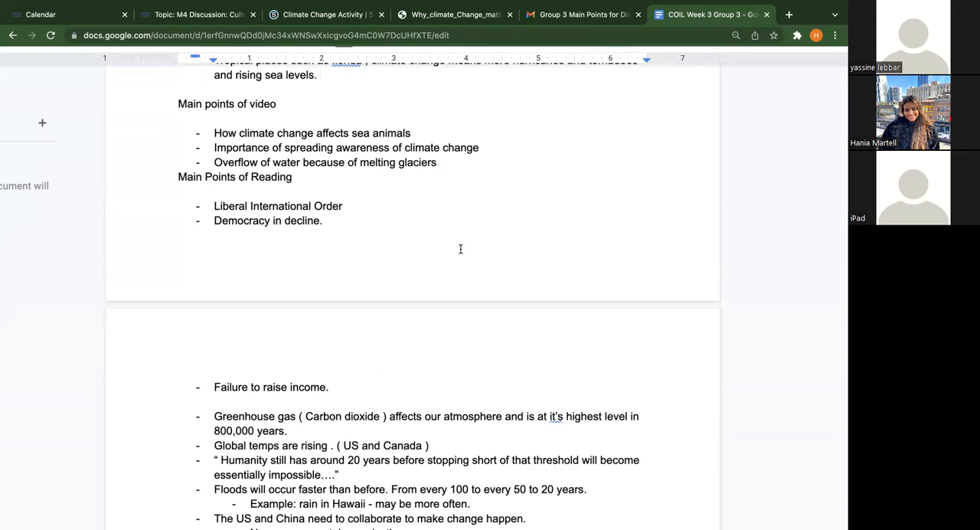
scroll(460, 249, "up", 2)
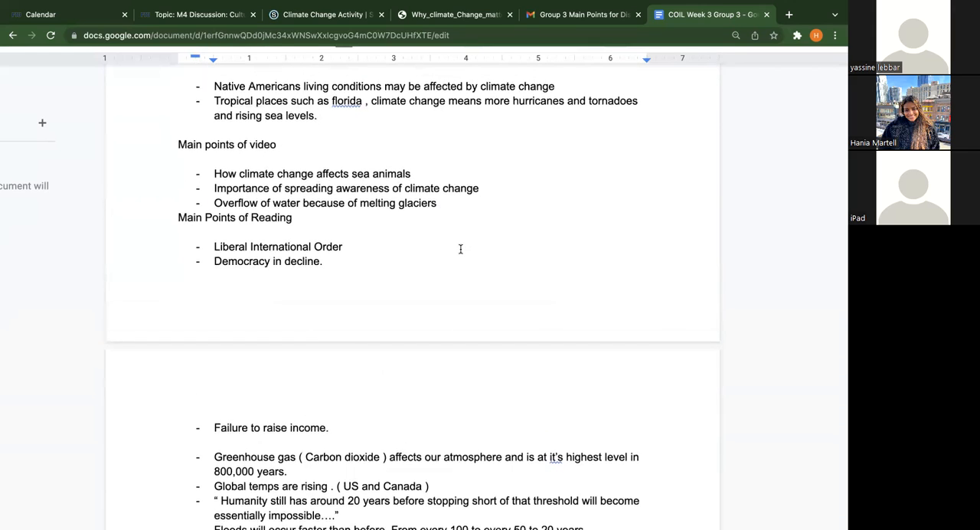
scroll(461, 249, "down", 3)
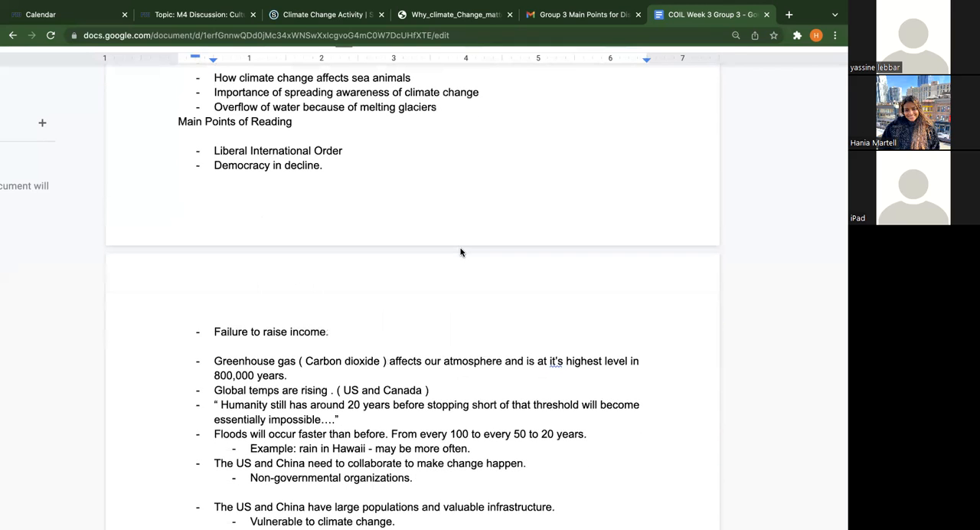
scroll(460, 252, "down", 3)
scroll(460, 246, "down", 1)
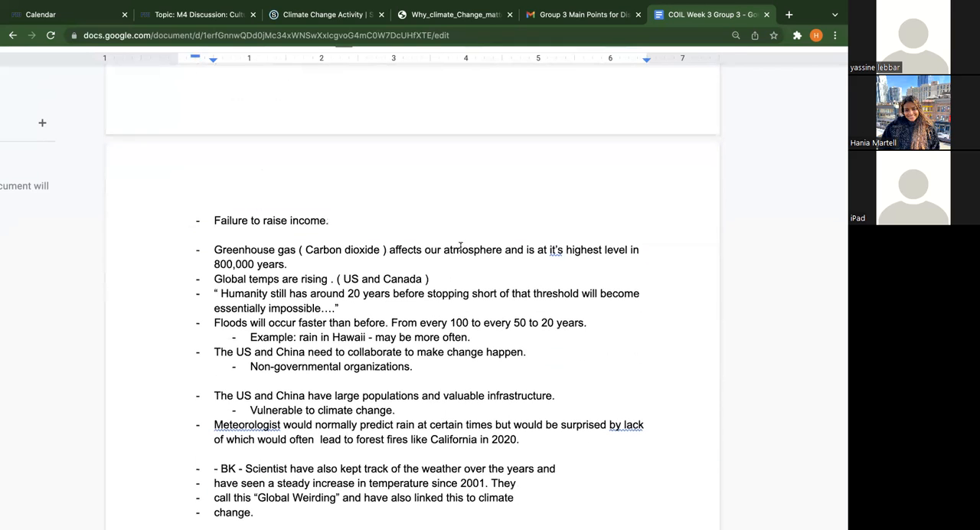
scroll(460, 246, "down", 3)
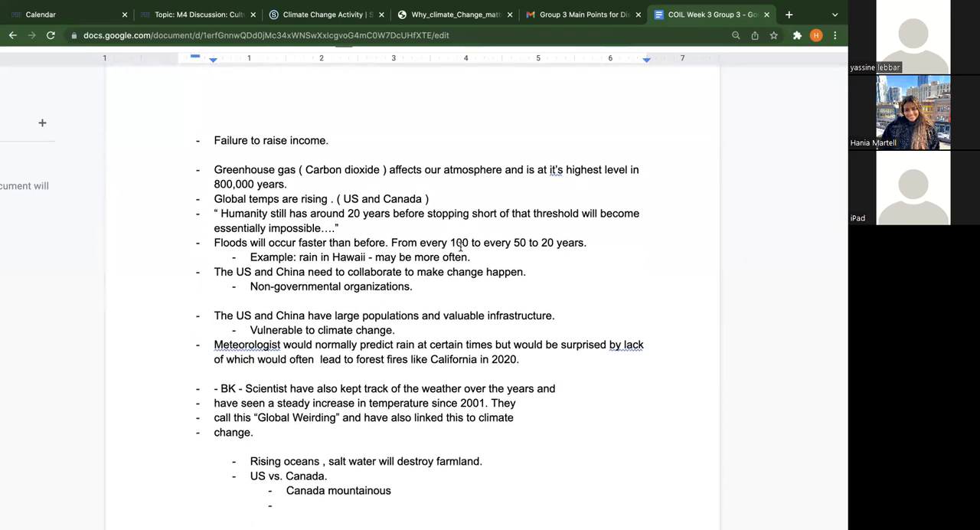
scroll(460, 245, "up", 12)
scroll(460, 246, "up", 2)
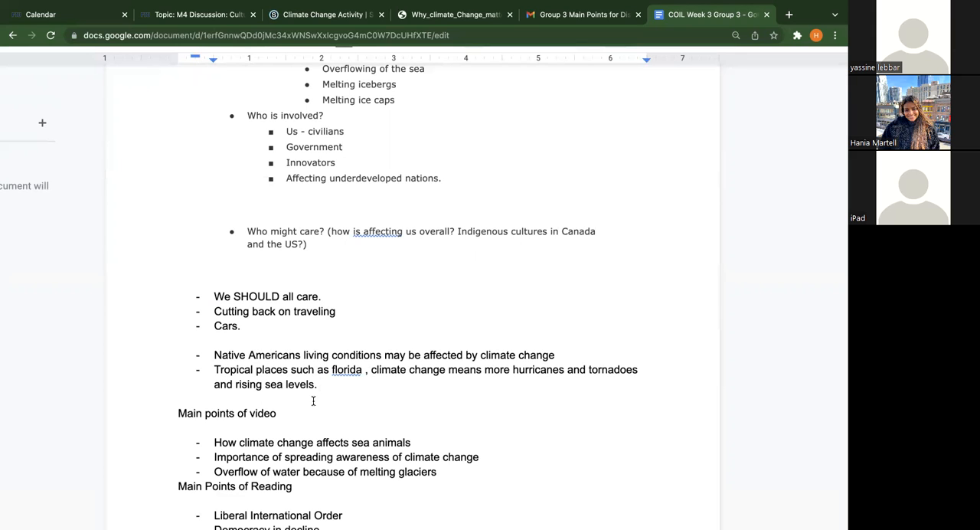
Start an empty dashed point below the tropical places note, checking the video's point on spreading awareness of climate change
key("Return")
scroll(310, 401, "up", 1)
scroll(324, 332, "down", 4)
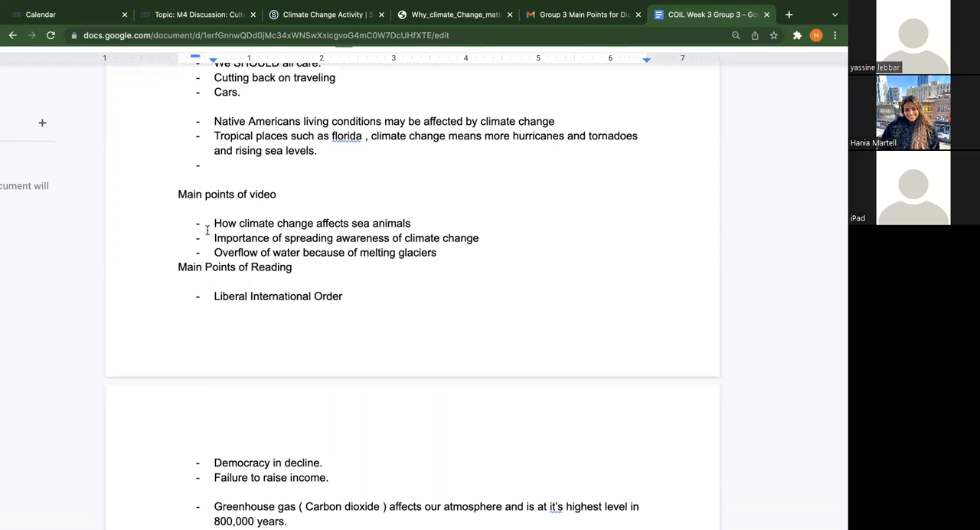
left_click_drag(214, 238, 480, 236)
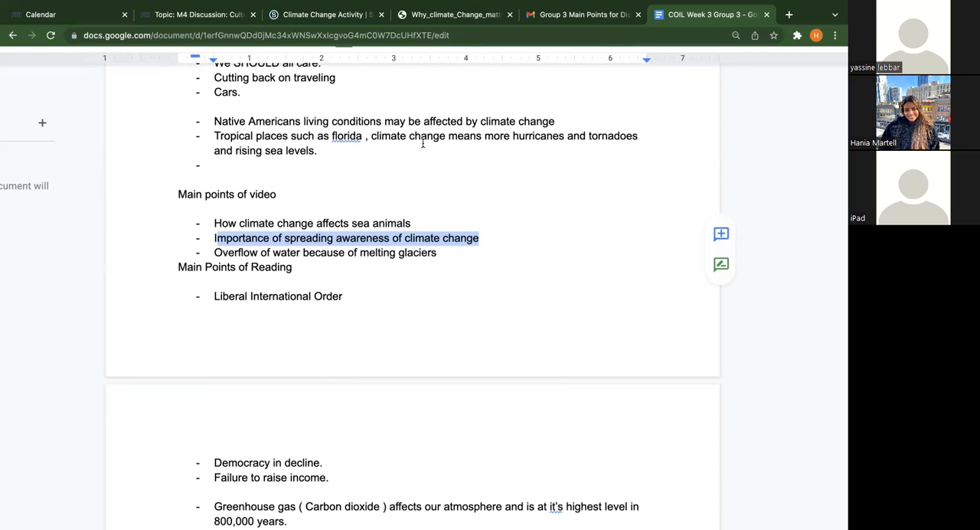
left_click(448, 160)
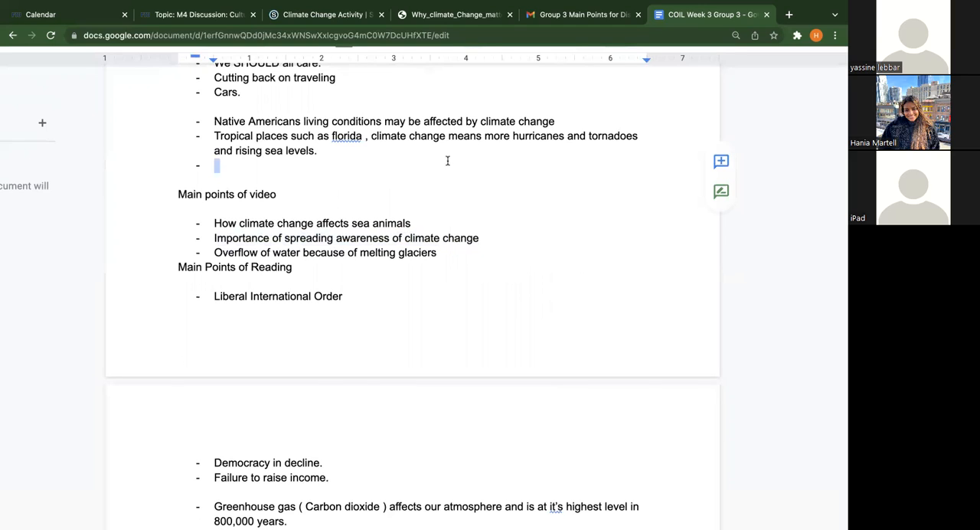